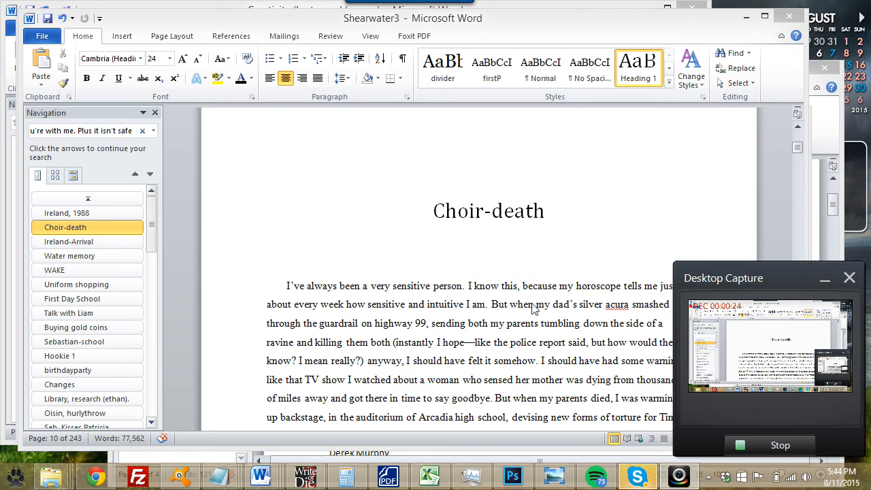
- Examine the paragraph styles of the Choir-death title and the chapter's opening paragraph
left_click(534, 308)
left_click_drag(446, 207, 539, 215)
left_click(539, 215)
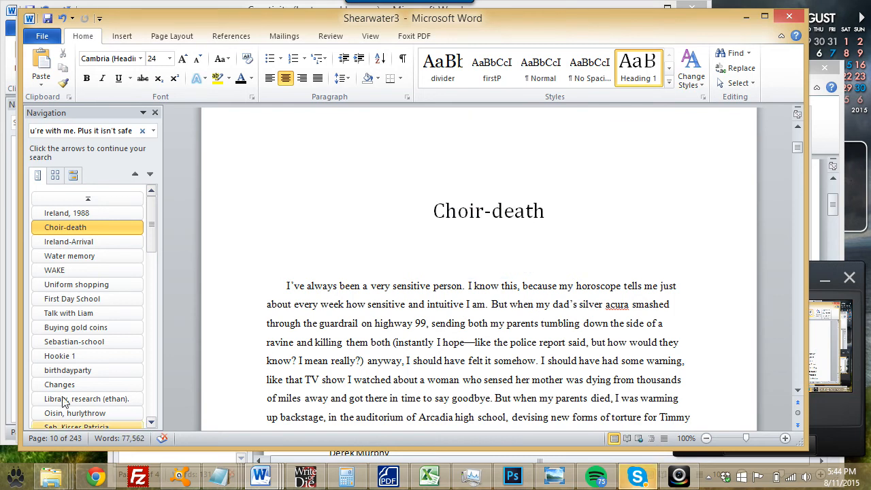
mouse_move(154, 213)
left_mouse_down()
mouse_move(156, 361)
mouse_move(151, 198)
left_mouse_up()
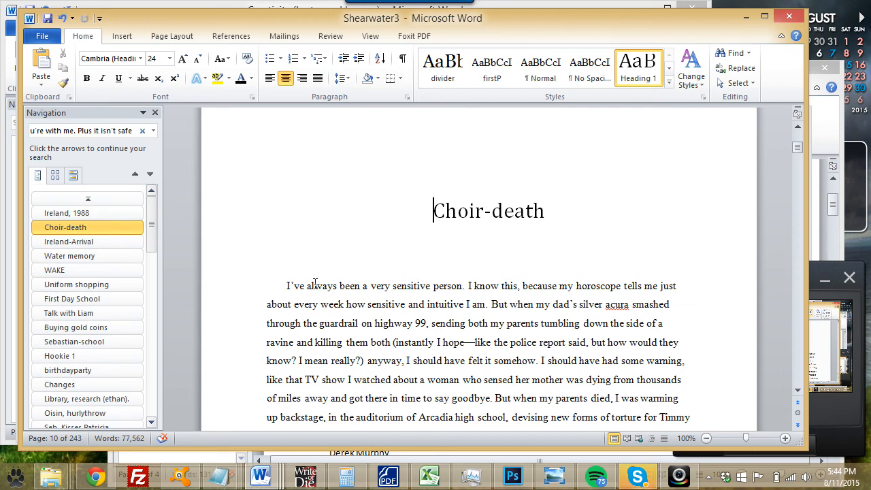
left_click(281, 284)
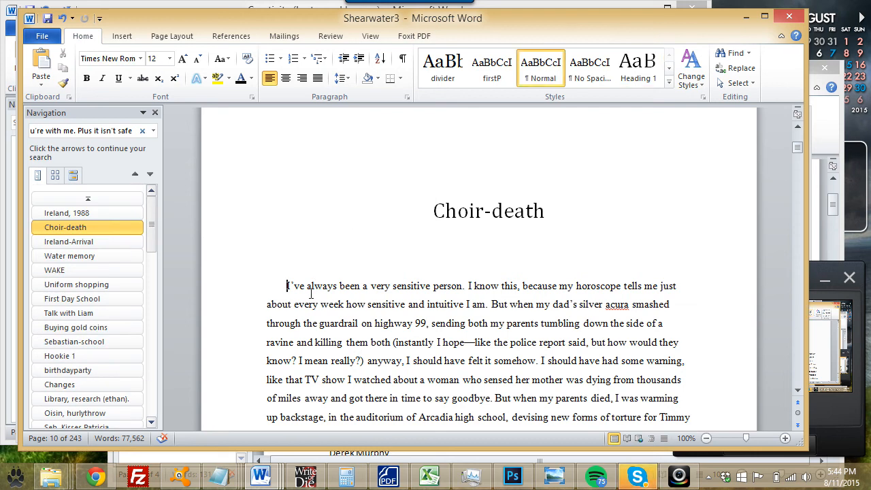
left_click(395, 201)
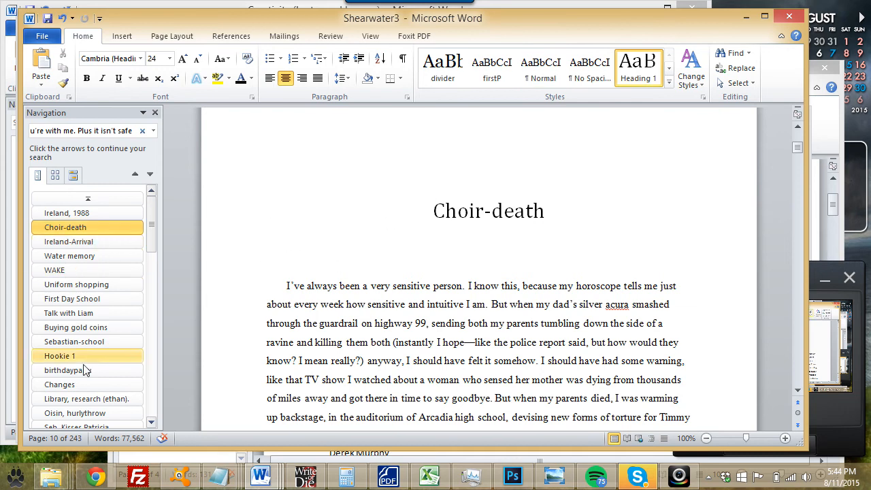
left_click(328, 285)
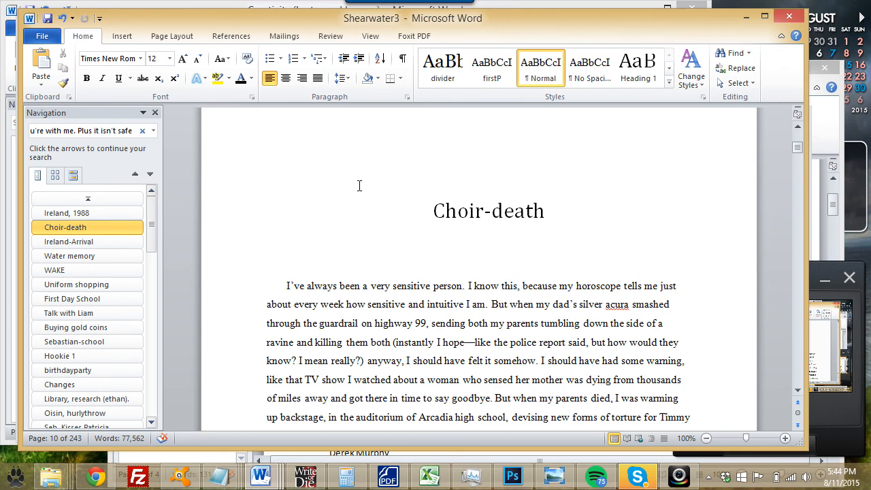
left_click(95, 475)
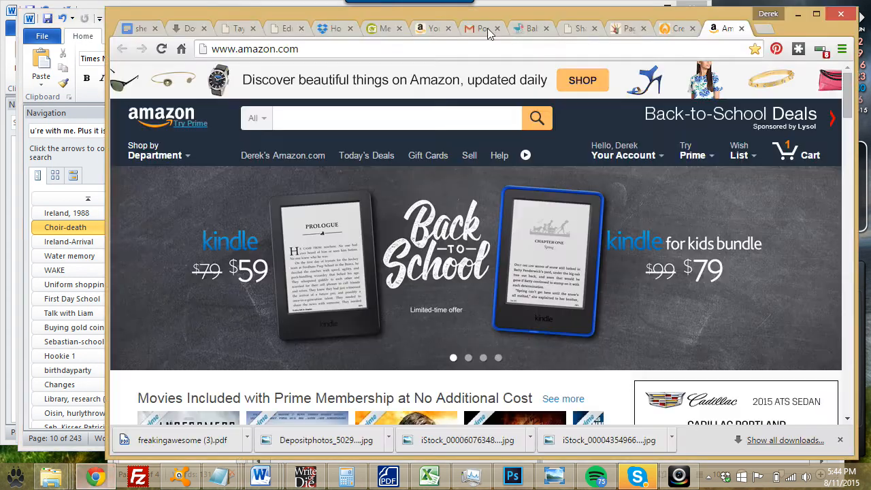
left_click(797, 14)
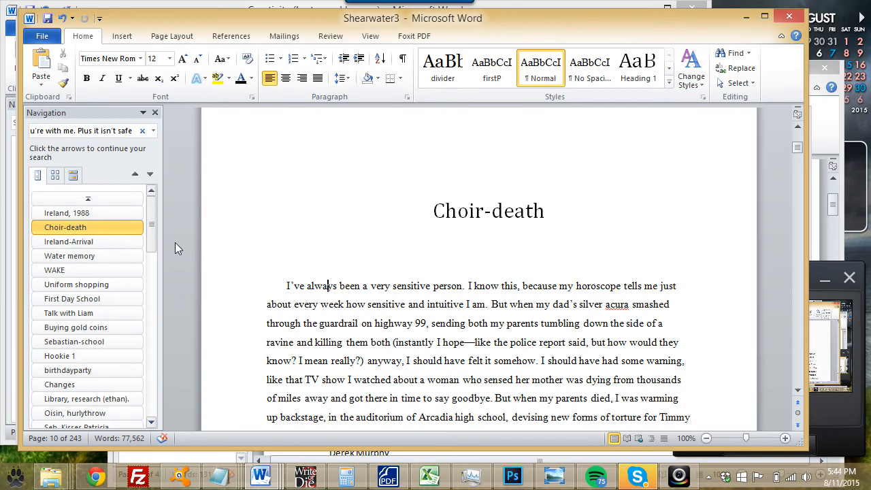
mouse_move(150, 221)
left_mouse_down()
mouse_move(160, 350)
mouse_move(146, 313)
mouse_move(144, 210)
left_mouse_up()
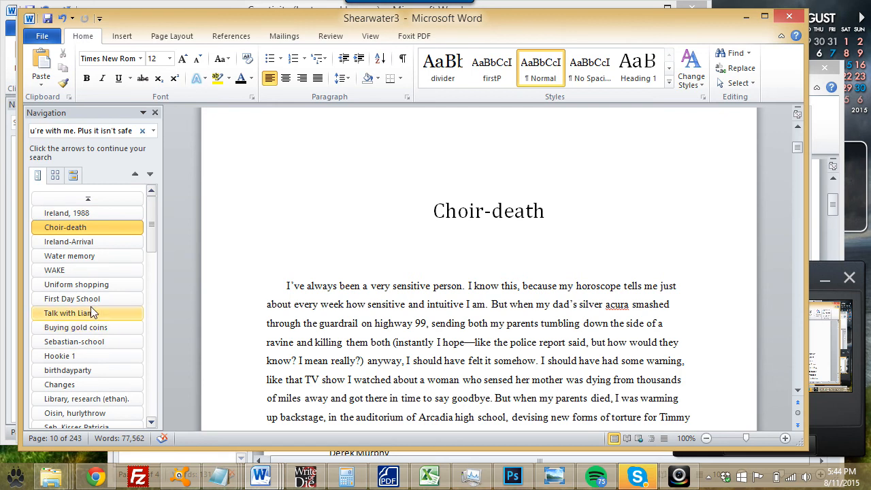
- Select the whole Choir-death chapter title and inspect the style applied to it
left_click(386, 263)
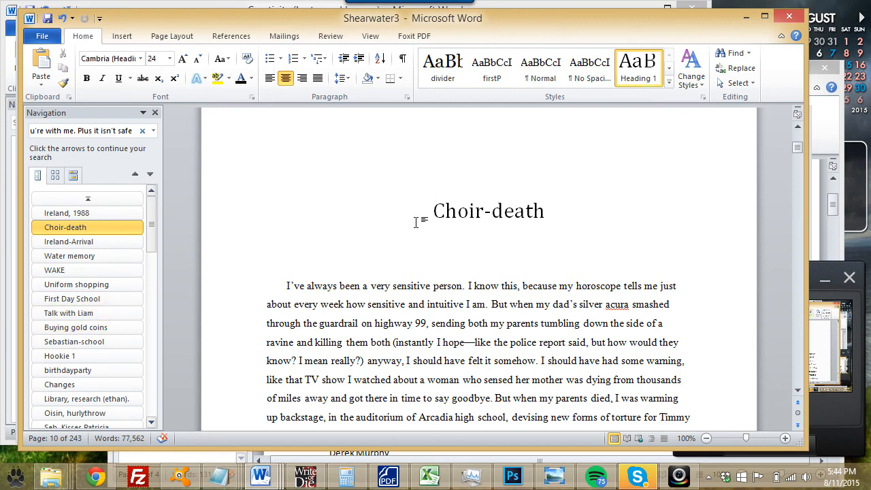
key("Return")
key("Return")
key("Return")
key("Return")
key("Return")
key("Return")
key("Return")
key("Return")
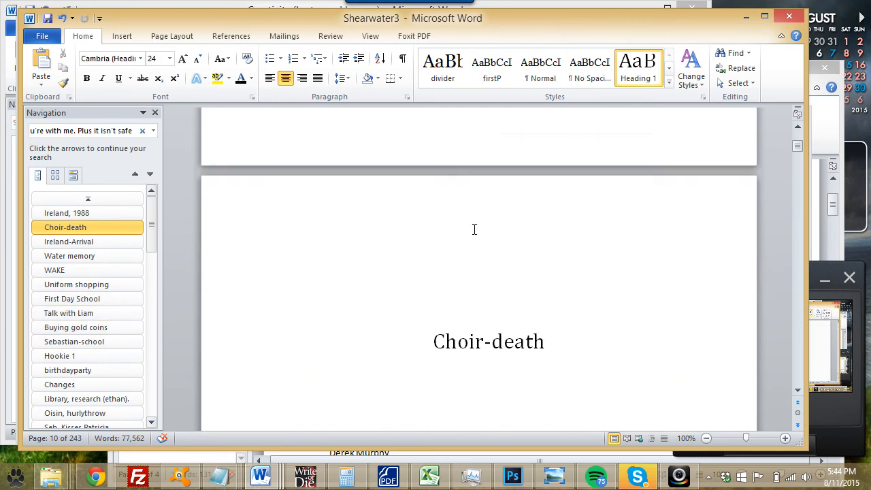
scroll(475, 226, "down", 5)
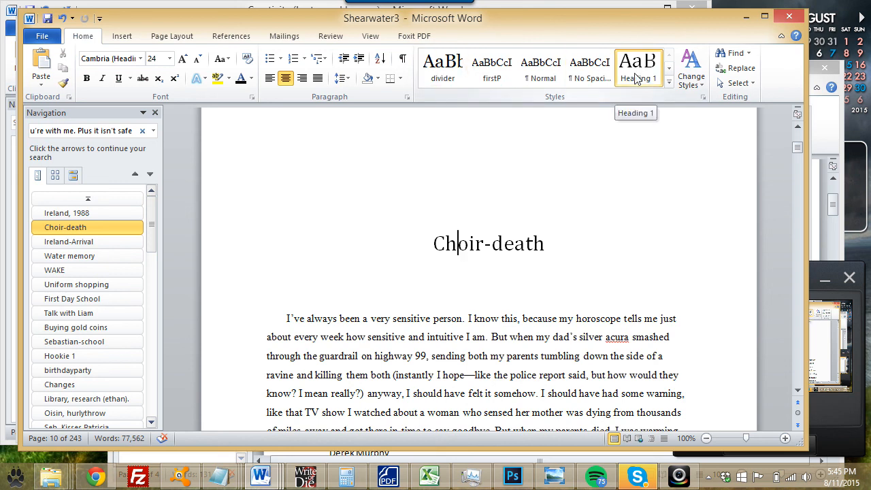
left_click_drag(586, 240, 399, 251)
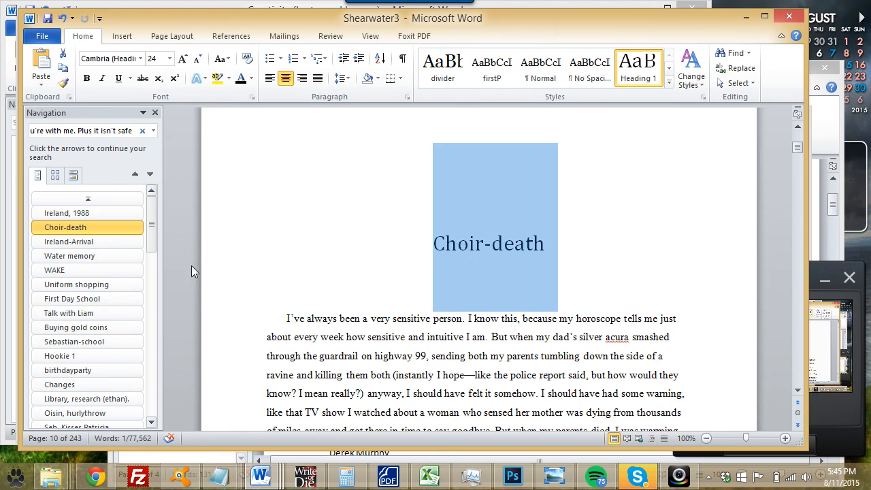
- Visit the Ireland-Arrival, Water memory, WAKE and Uniform shopping chapters through the document outline, and select the Uniform shopping title
left_click(83, 247)
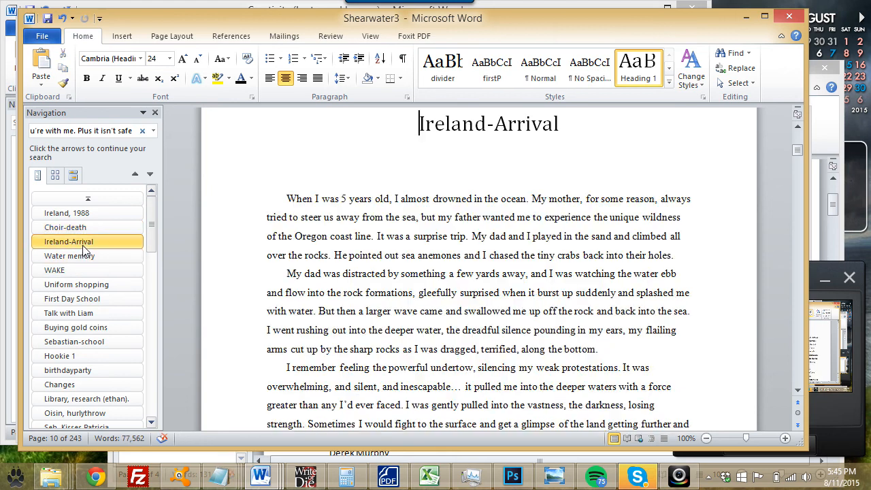
left_click(82, 253)
left_click(85, 271)
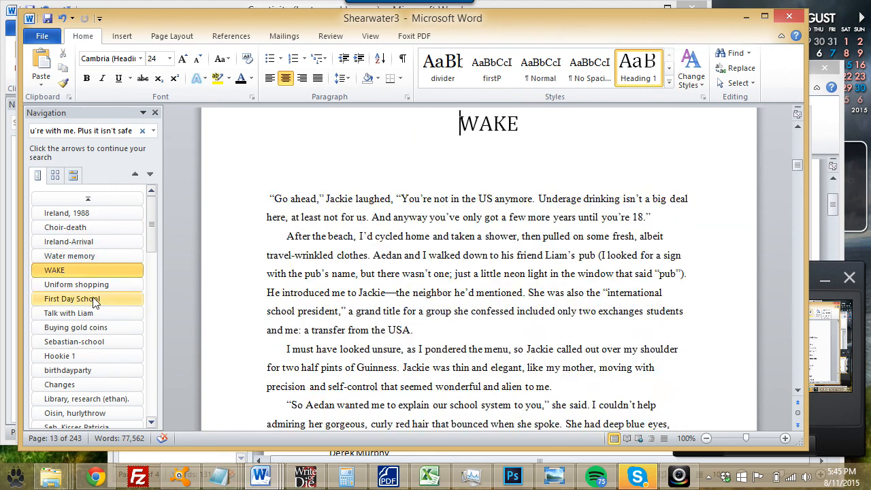
left_click(88, 284)
left_click_drag(420, 207, 537, 214)
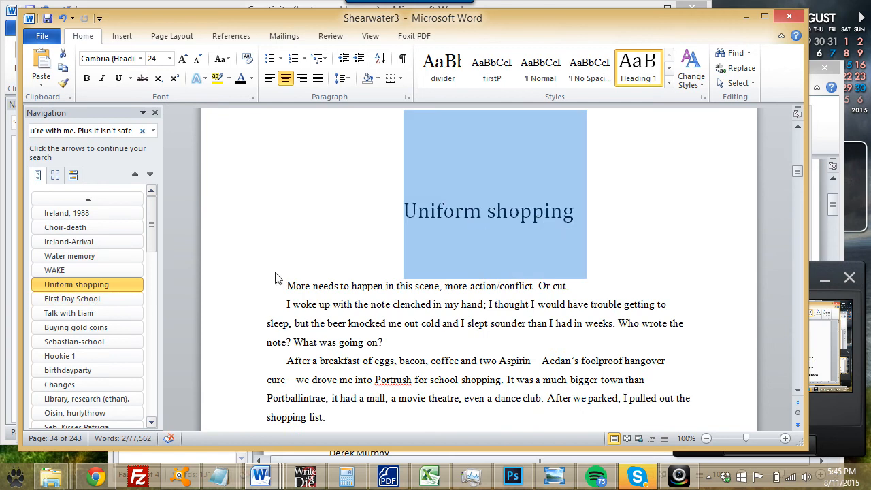
- Go to the Talk with Liam chapter and apply the Heading 1 style to its title
left_click(91, 313)
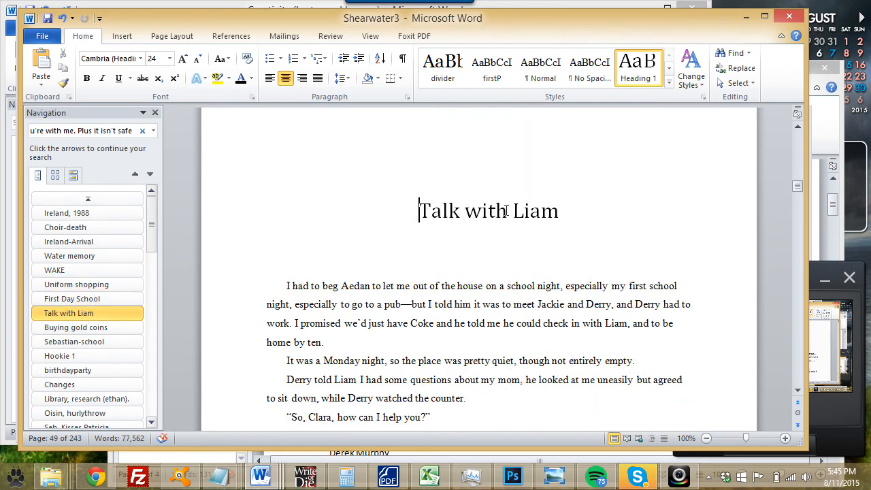
left_click_drag(556, 212, 416, 210)
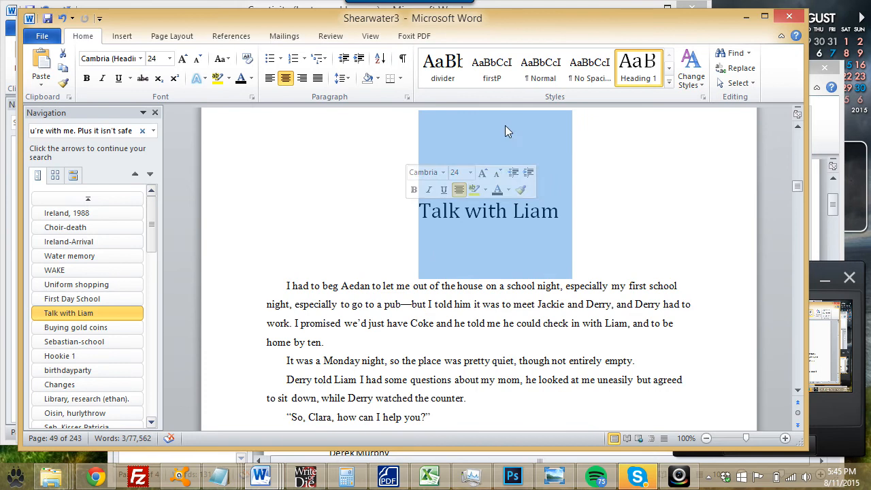
left_click(627, 80)
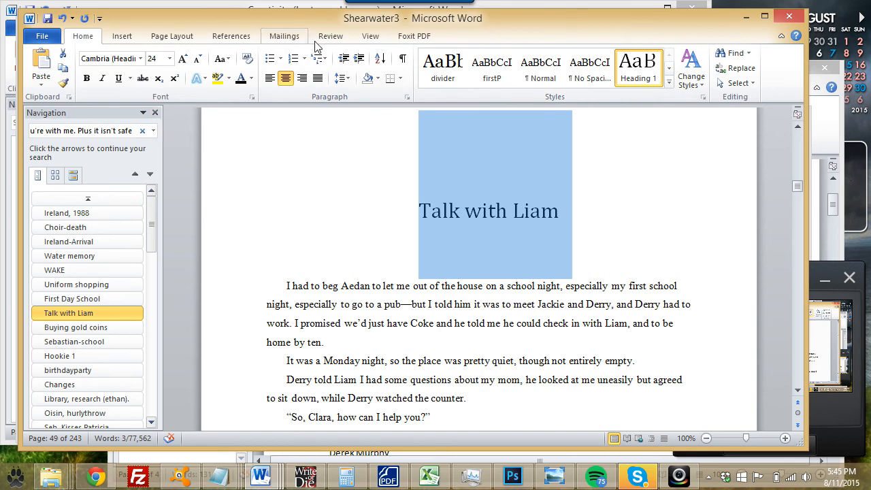
left_click(167, 40)
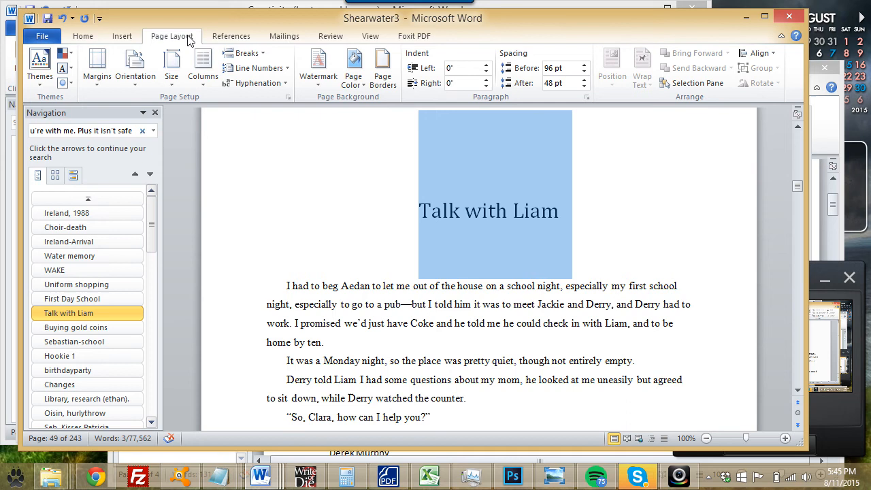
left_click(120, 38)
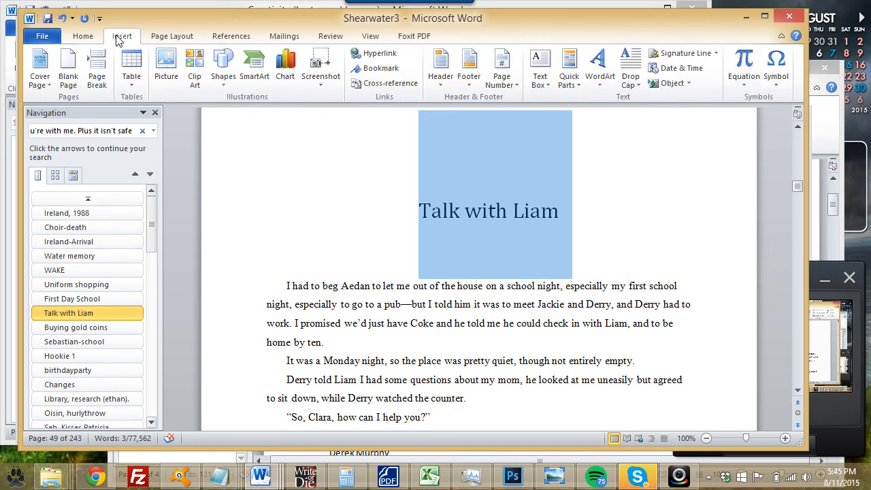
left_click(233, 38)
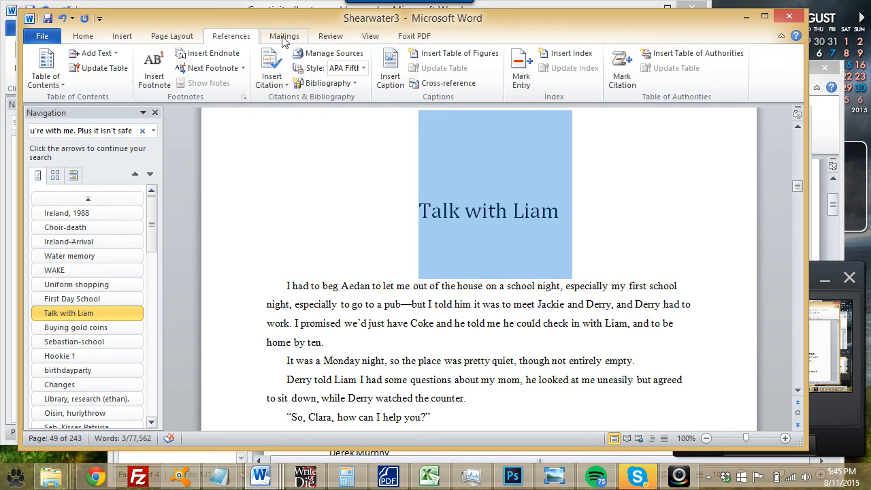
left_click(284, 38)
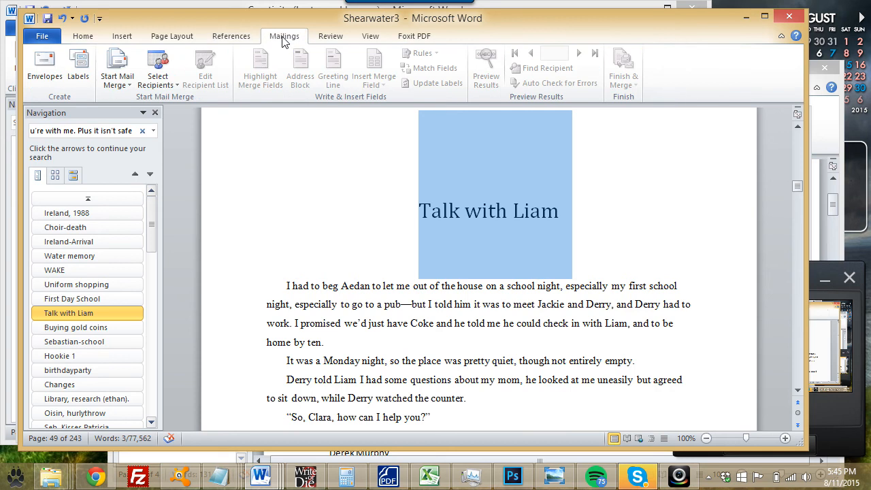
left_click(331, 37)
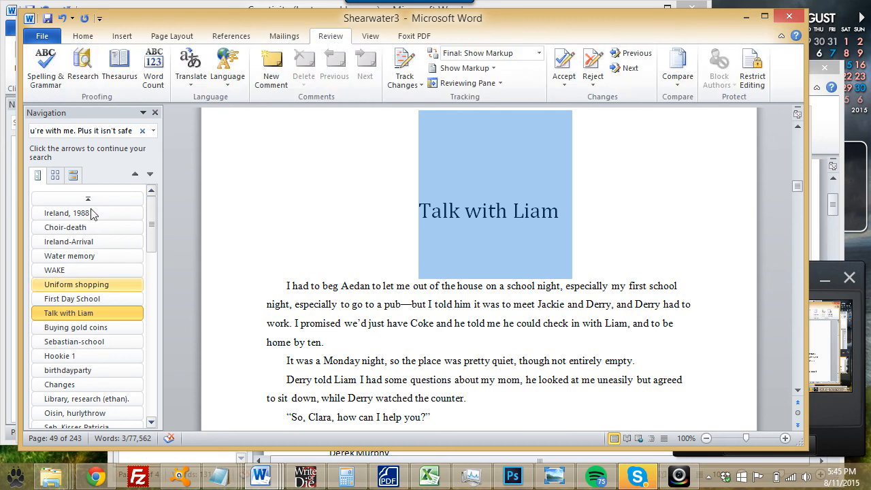
left_click(500, 85)
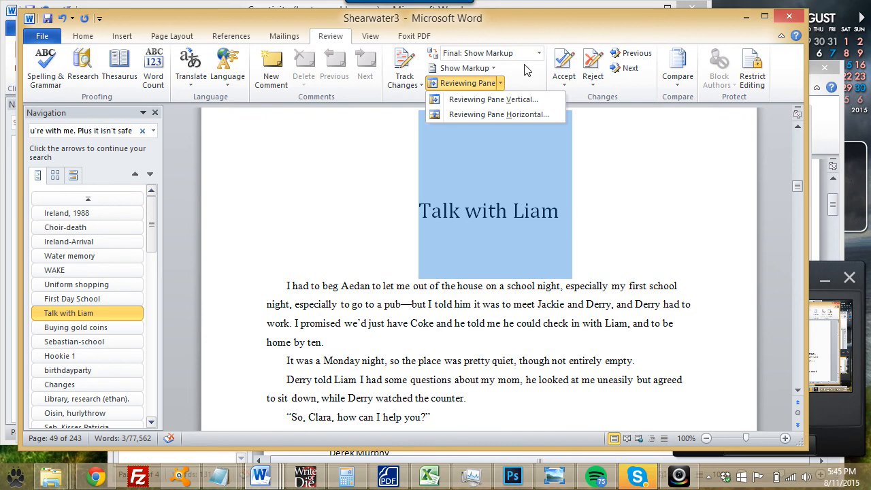
left_click(151, 228)
left_click(300, 283)
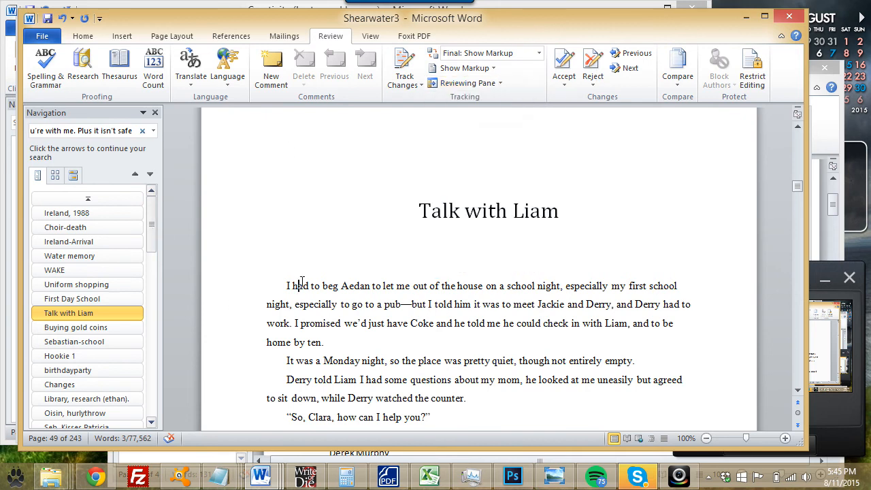
- Set the Talk with Liam title to the Normal style, and return it to Heading 1
left_click_drag(560, 207, 355, 146)
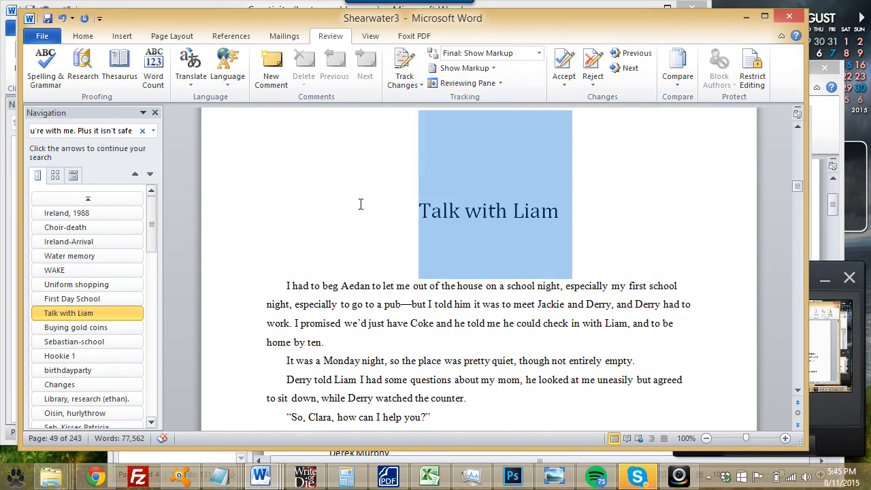
left_click(87, 37)
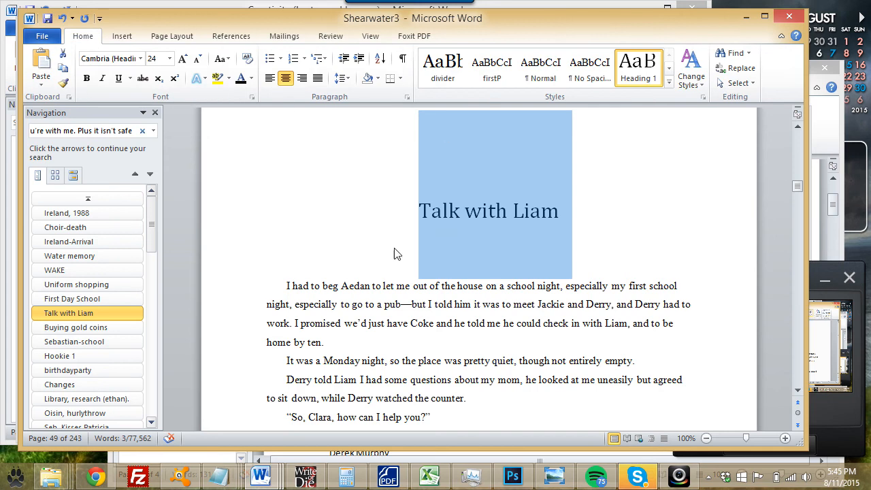
left_click(450, 197)
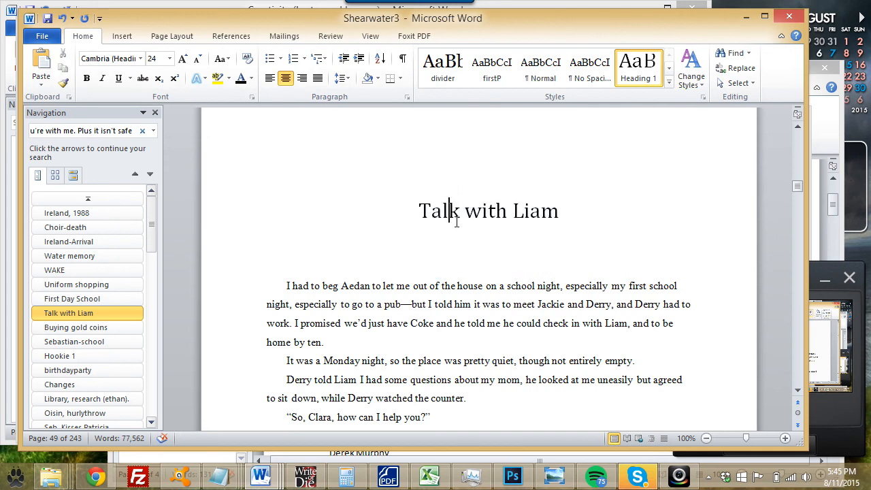
left_click_drag(412, 205, 568, 206)
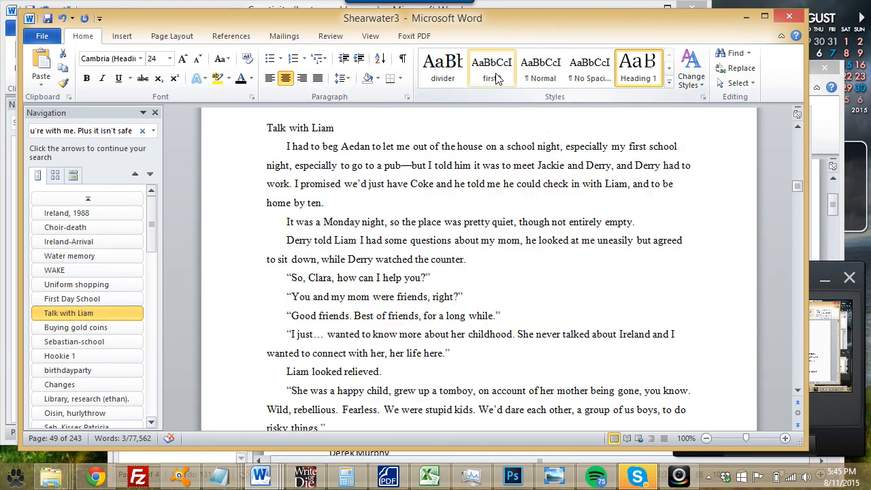
left_click(541, 76)
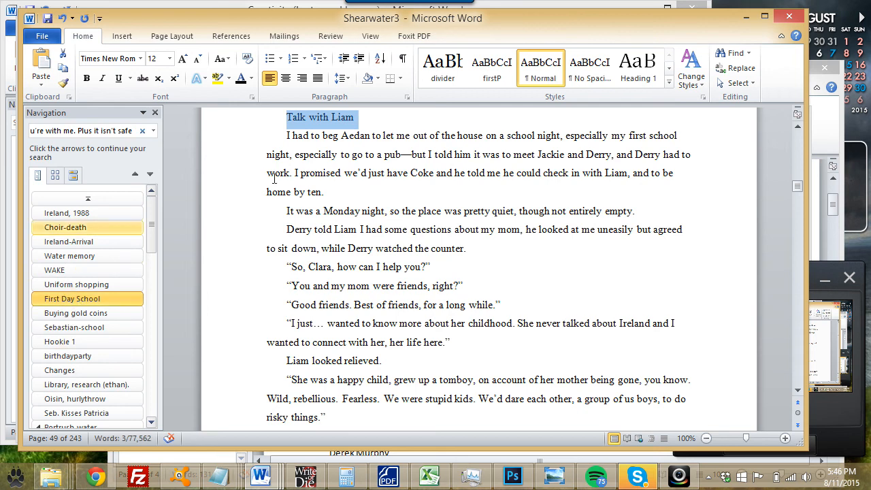
left_click(637, 68)
left_click(307, 275)
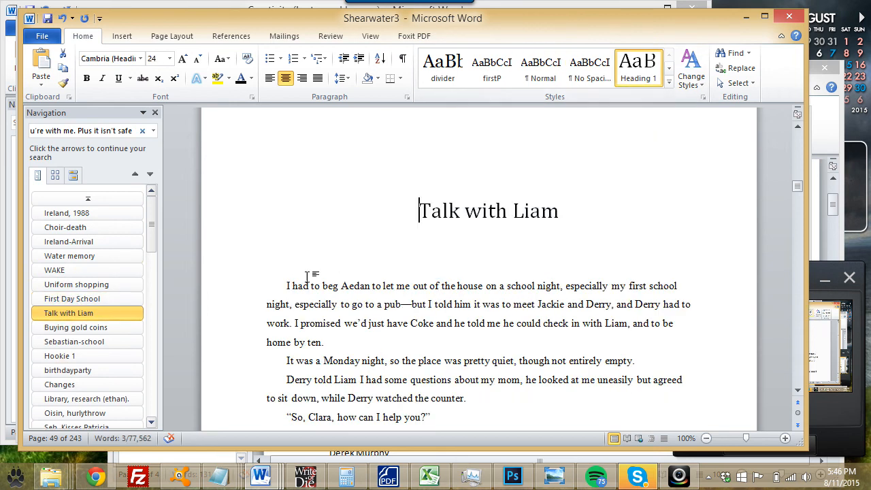
- Split "I had to beg Aedan" onto its own line under the Talk with Liam title and apply the Heading 3 style
left_click(374, 284)
key("Return")
left_click_drag(373, 284, 284, 285)
left_click(669, 83)
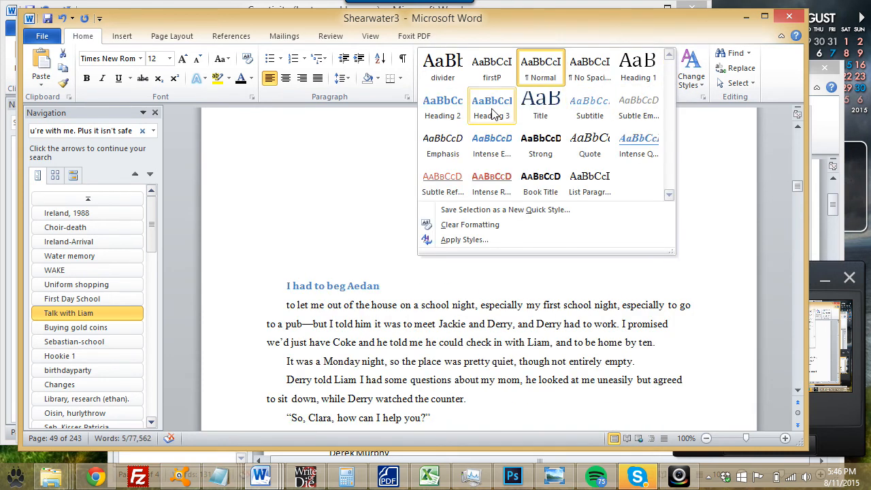
left_click(493, 115)
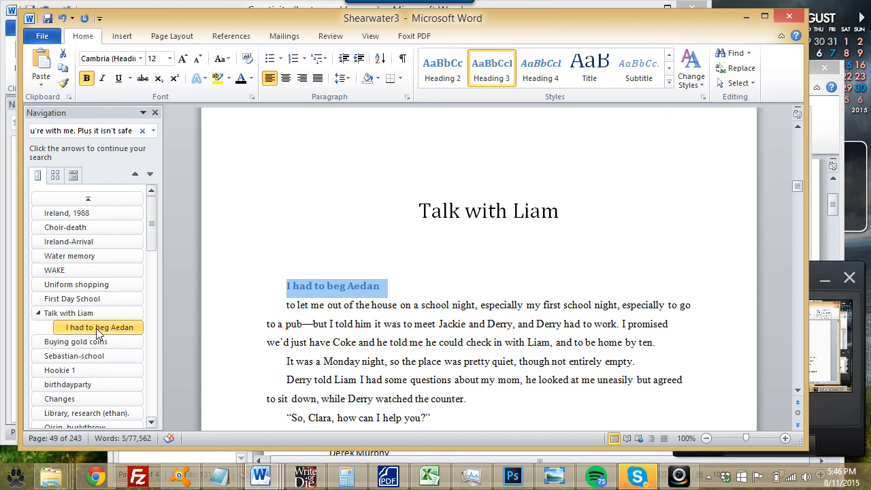
- Apply the Subtitle style to the "I had to beg Aedan" line
left_click(334, 286)
left_click(272, 286)
left_click(299, 286)
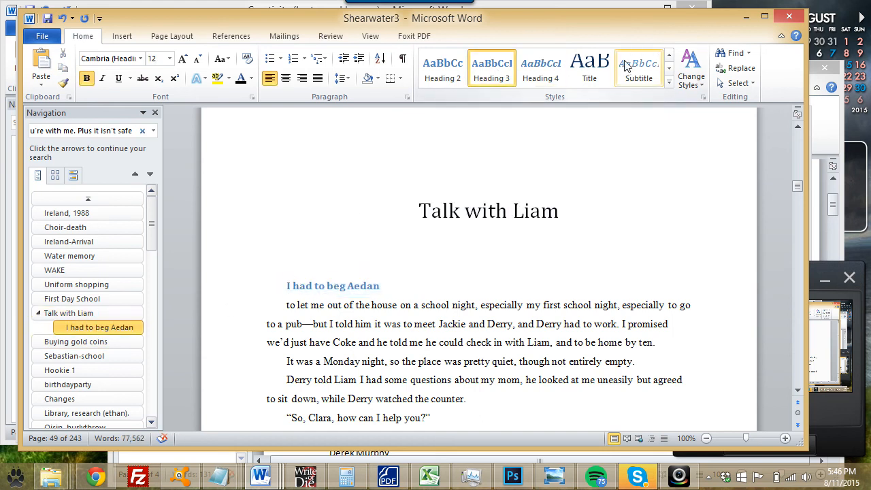
left_click_drag(397, 275, 282, 286)
left_click(394, 290)
left_click(643, 78)
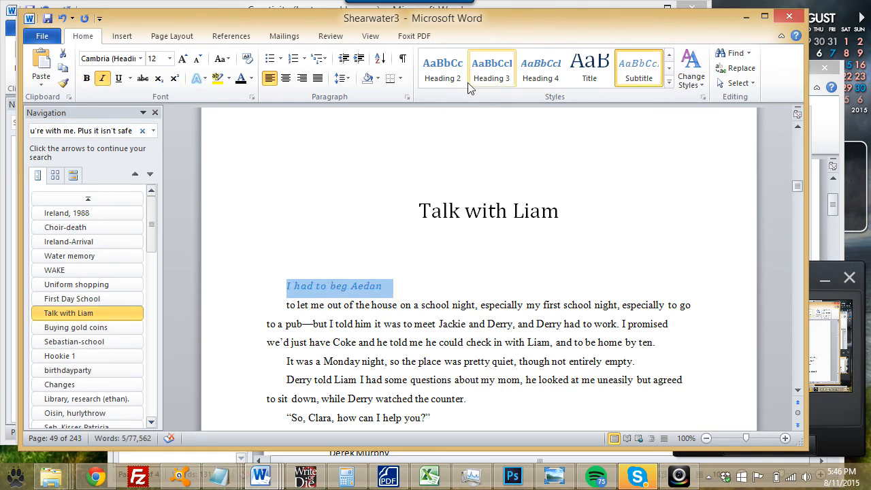
- Apply the Heading 2 style to the "I had to beg Aedan" line under the Talk with Liam title
left_click(442, 68)
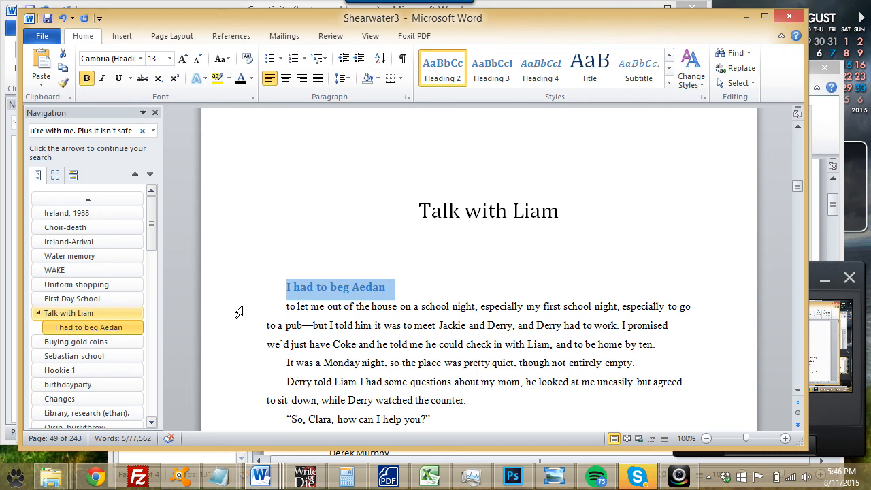
left_click(398, 287)
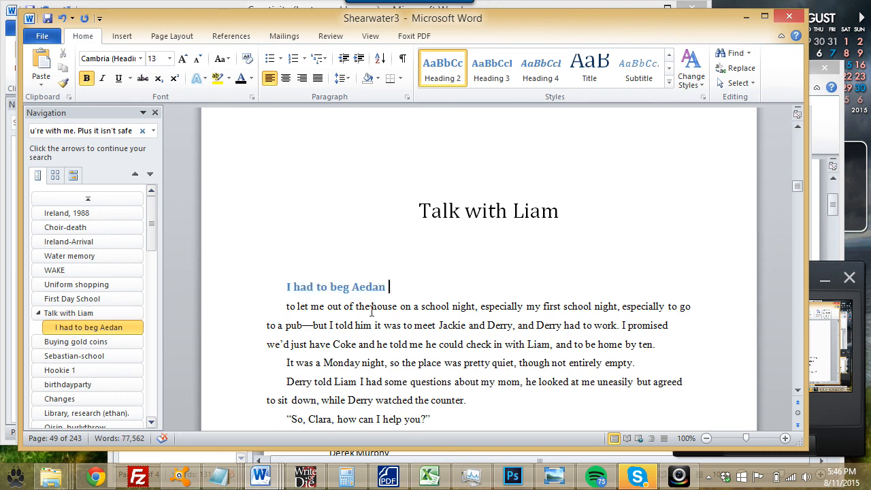
left_click(439, 213)
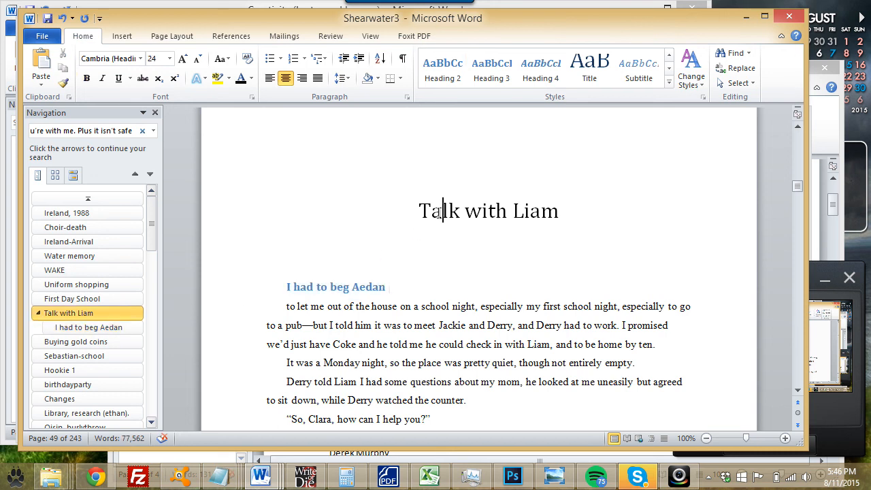
left_click(403, 287)
- Move the Talk with Liam chapter directly above WAKE in the document outline
left_click(93, 312)
left_click(67, 314)
left_click_drag(65, 318, 64, 266)
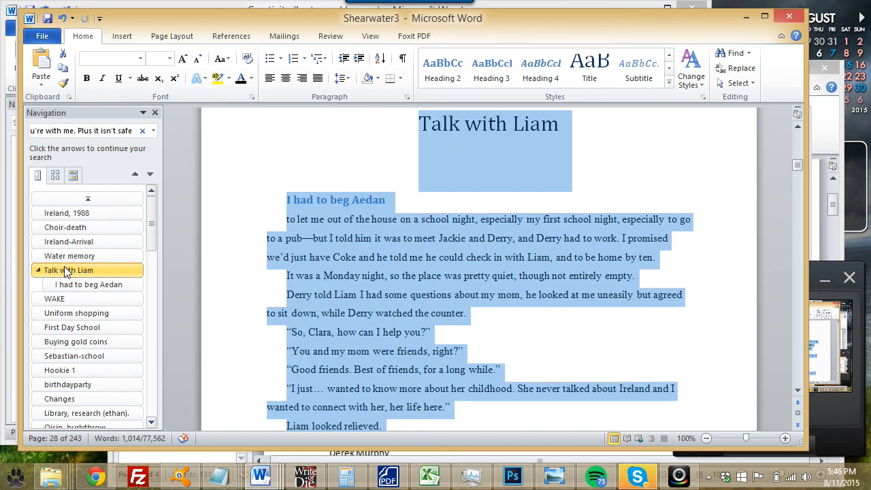
left_click(434, 125)
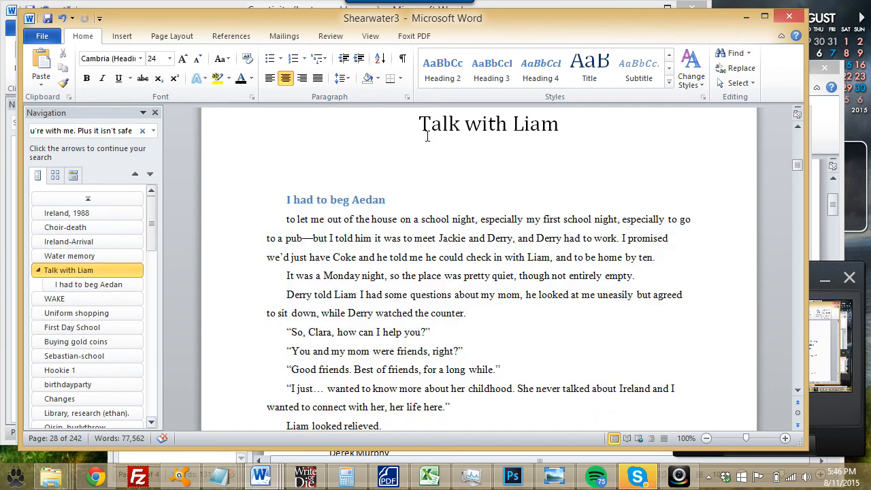
- Go to the WAKE title after the Talk with Liam chapter and apply the Heading 1 style to it
scroll(342, 199, "down", 12)
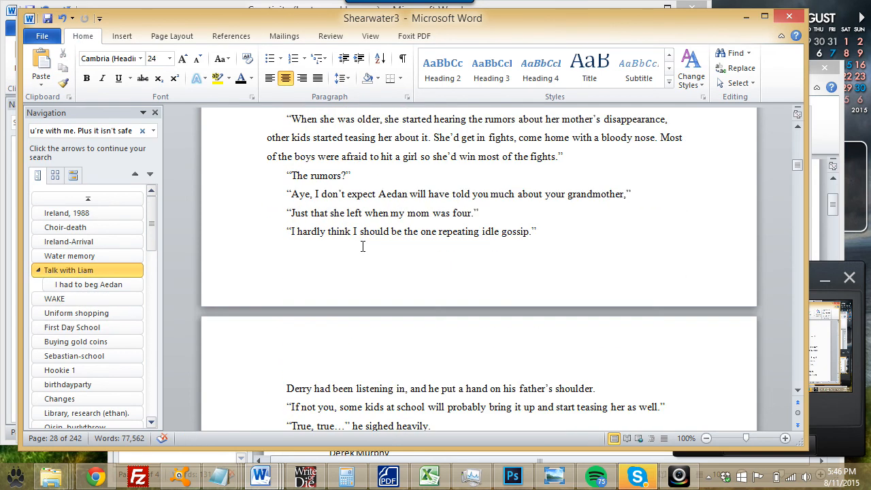
scroll(364, 247, "down", 15)
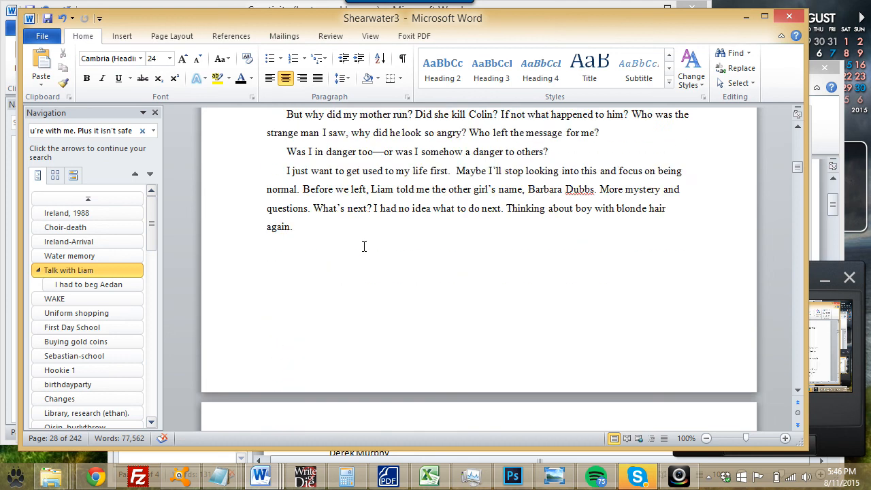
scroll(364, 247, "up", 3)
left_click_drag(523, 253, 438, 258)
left_click(669, 82)
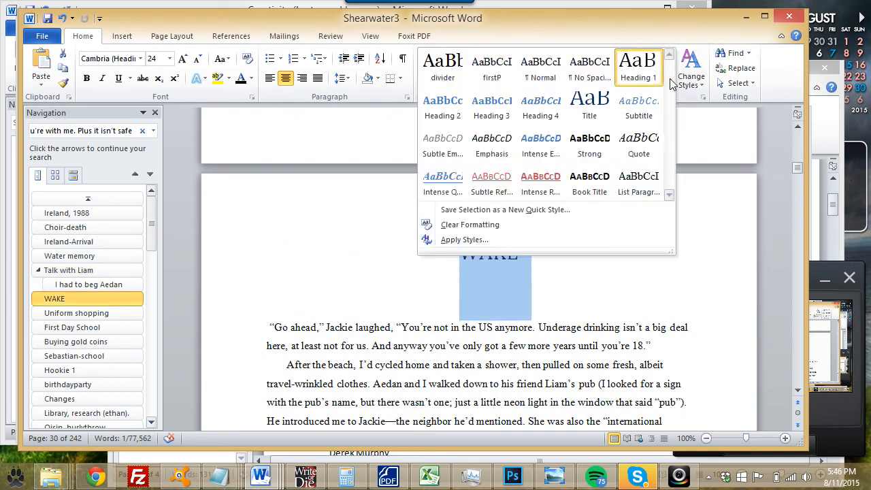
left_click(625, 75)
left_click(518, 250)
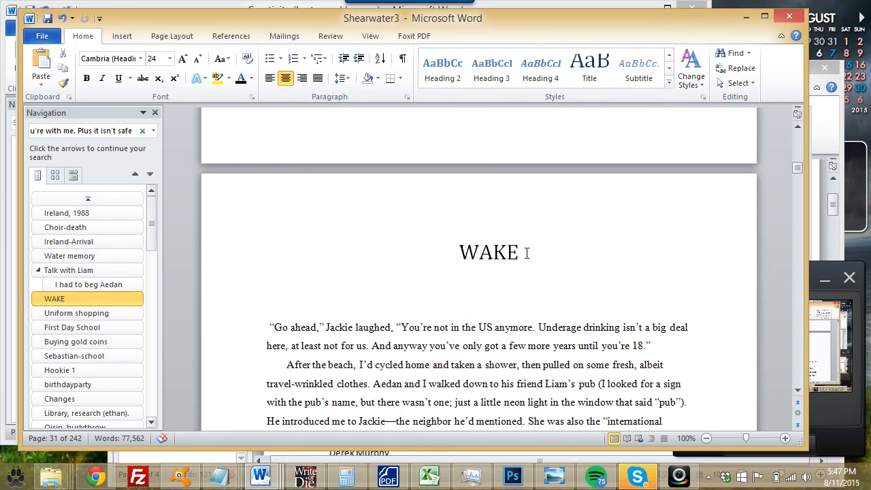
- Move the Talk with Liam chapter back to its place between First Day School and Buying gold coins in the outline
left_click(66, 271)
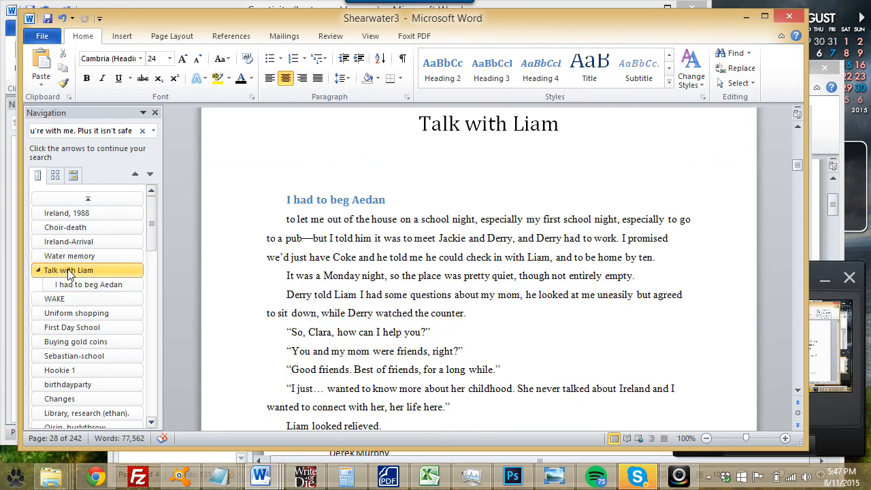
left_click_drag(68, 272, 81, 336)
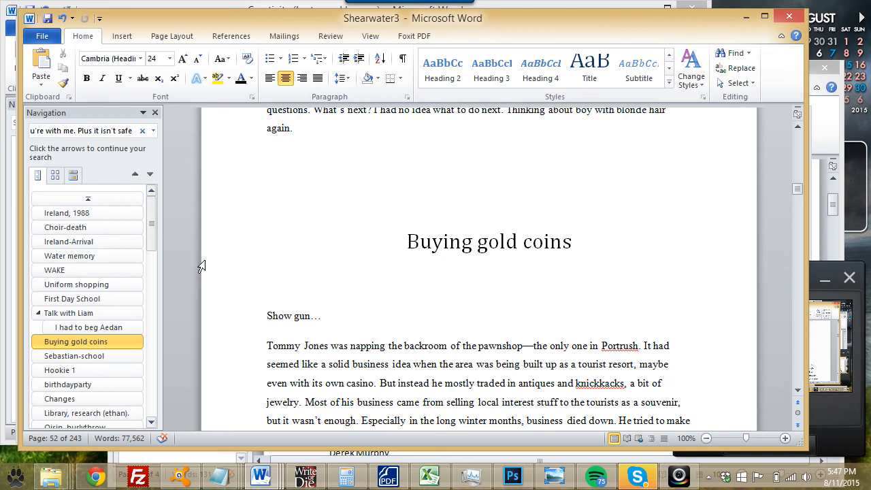
mouse_move(152, 244)
left_mouse_down()
mouse_move(153, 268)
mouse_move(153, 230)
left_mouse_up()
left_click(42, 36)
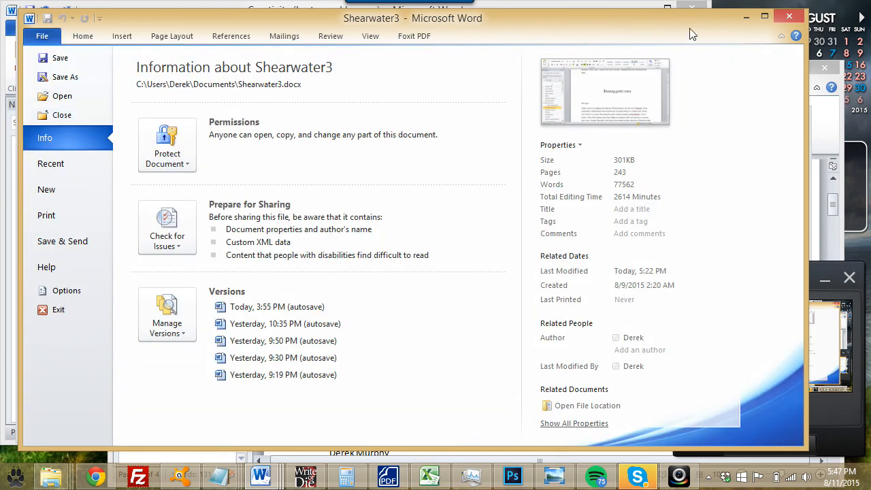
left_click(746, 21)
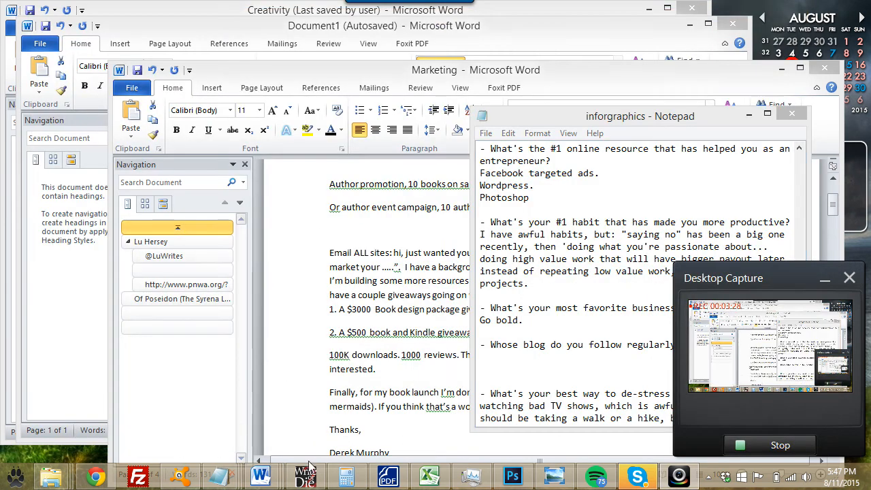
left_click(260, 476)
left_click(361, 415)
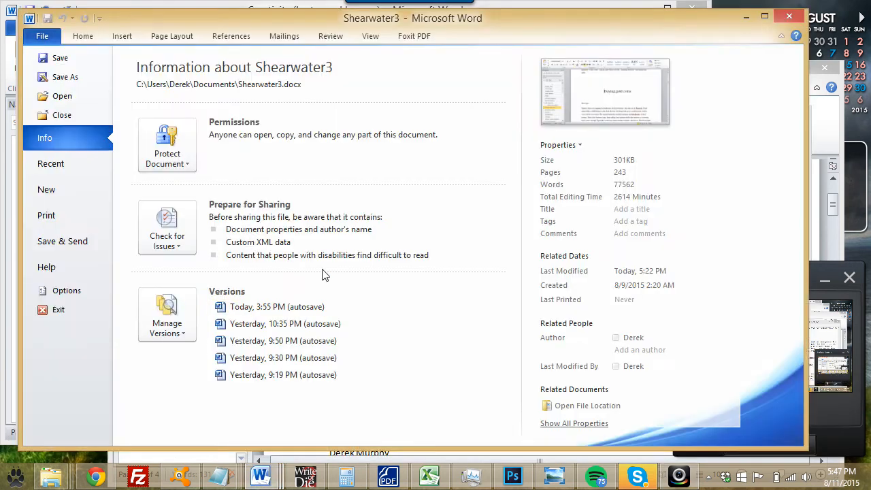
left_click(101, 479)
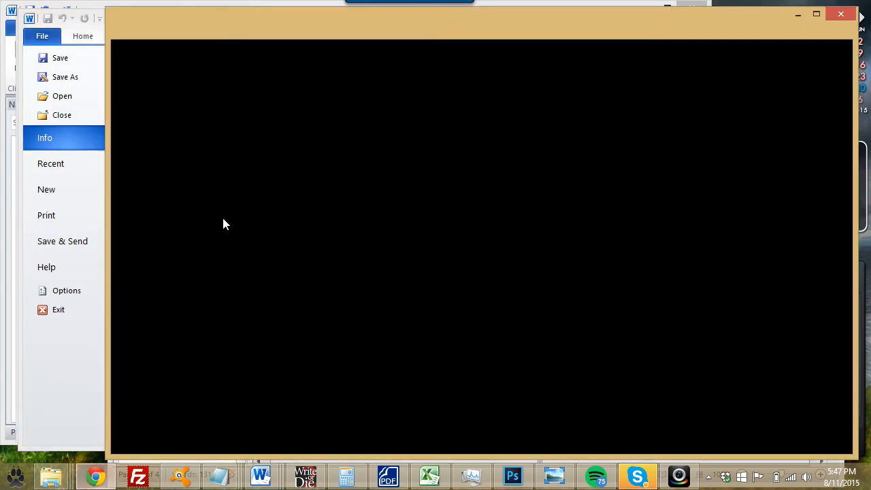
left_click(480, 48)
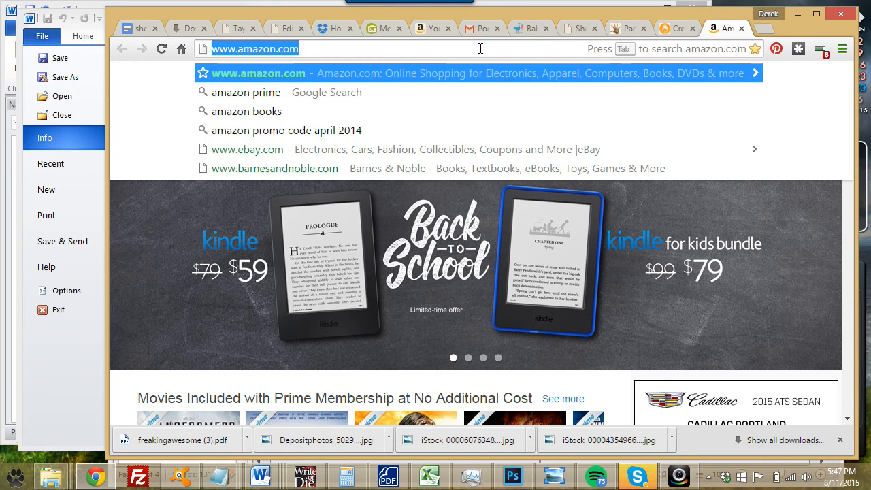
type("publi")
key("Return")
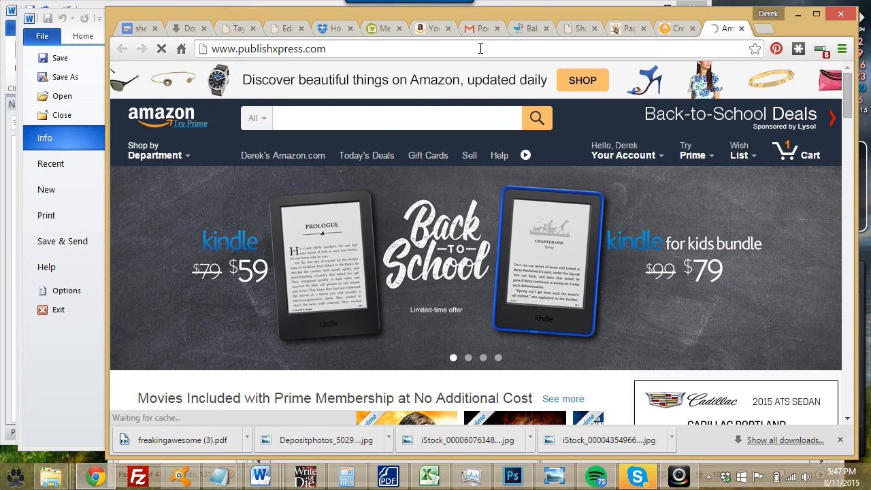
left_click(378, 54)
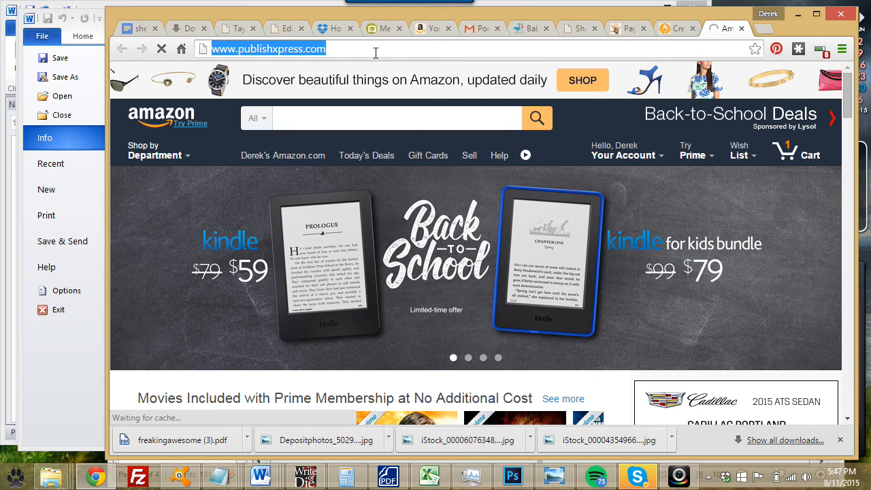
- Return to the Shearwater3 manuscript in Word and look through the story notes at its end and its beginning
left_click(97, 38)
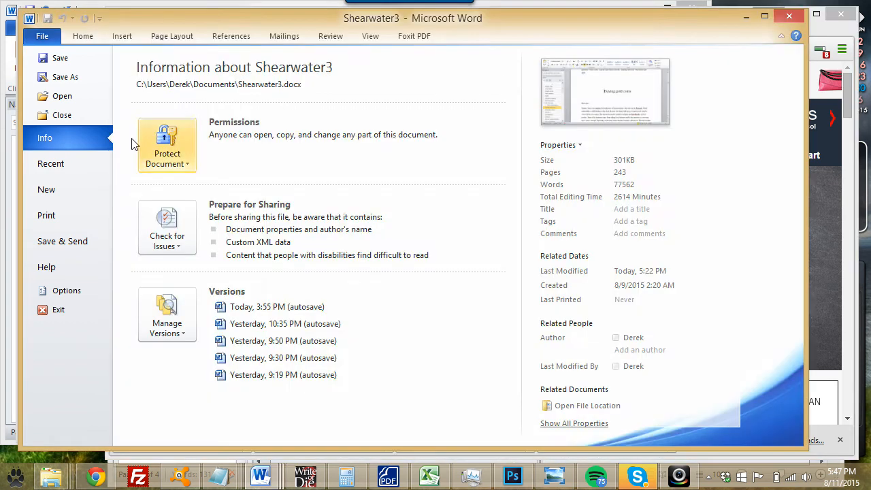
left_click(81, 36)
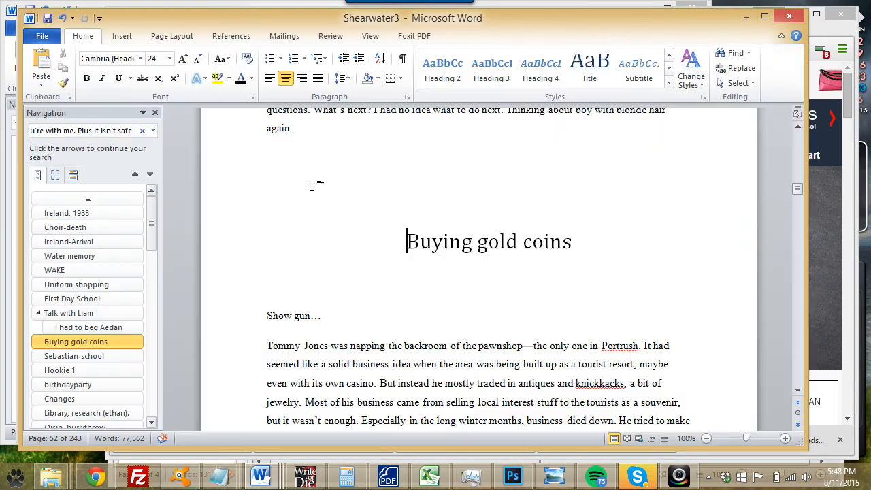
left_click_drag(797, 192, 827, 401)
scroll(718, 195, "down", 10)
scroll(589, 238, "up", 15)
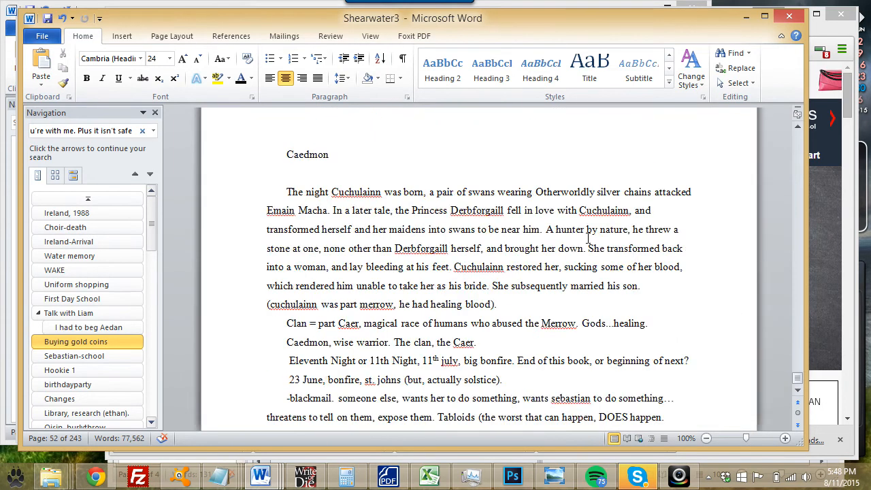
scroll(589, 238, "up", 5)
scroll(587, 242, "up", 5)
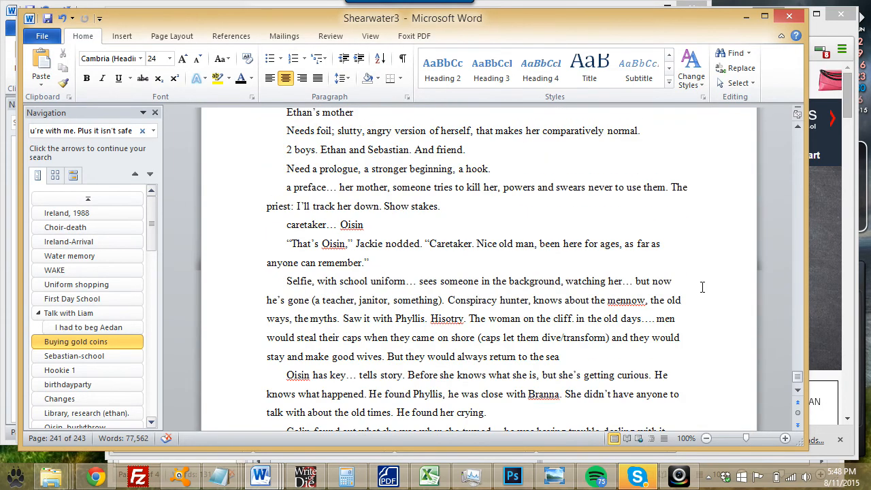
left_click_drag(798, 376, 782, 127)
scroll(455, 245, "down", 15)
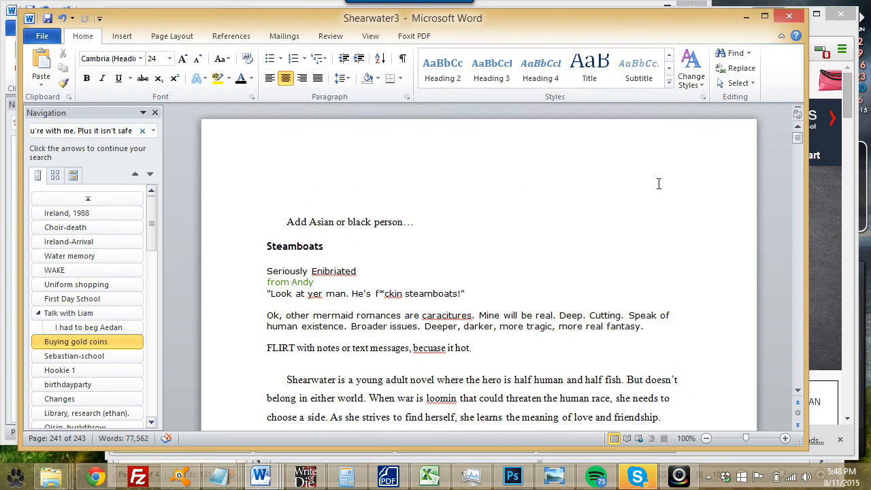
scroll(455, 245, "down", 15)
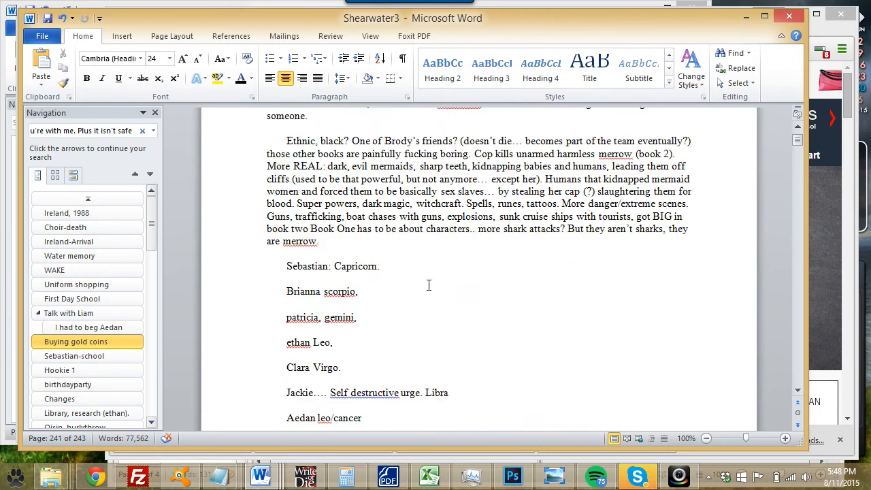
scroll(437, 327, "down", 4)
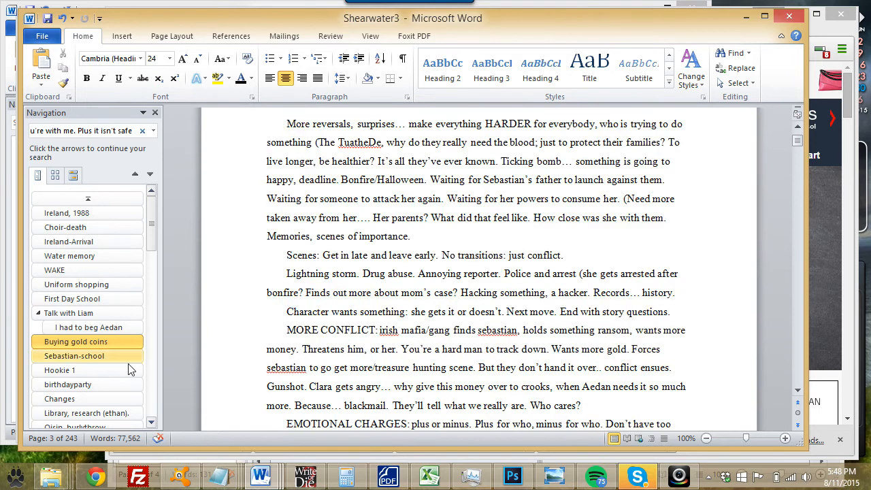
- Go to the Hookie 1 chapter and add the comment "sadfasdfassadf" to the words "the first, at the time, though"
left_click(123, 367)
left_click_drag(447, 286, 556, 298)
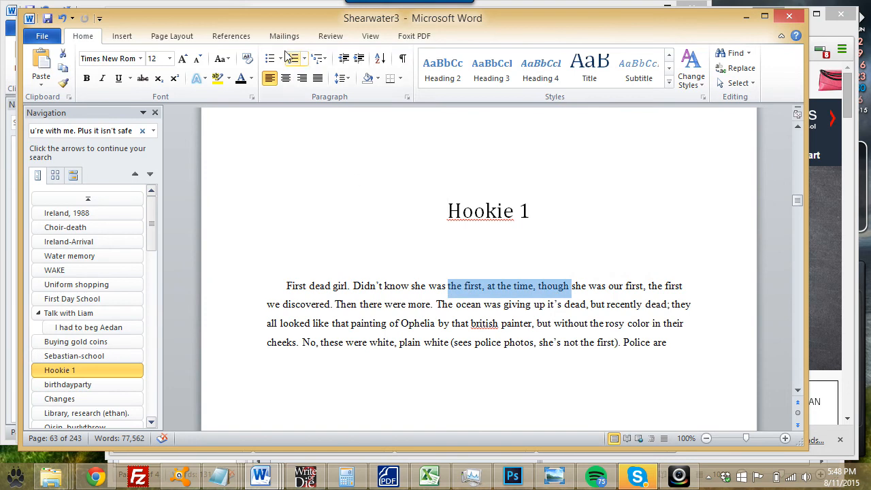
left_click(331, 36)
left_click(272, 75)
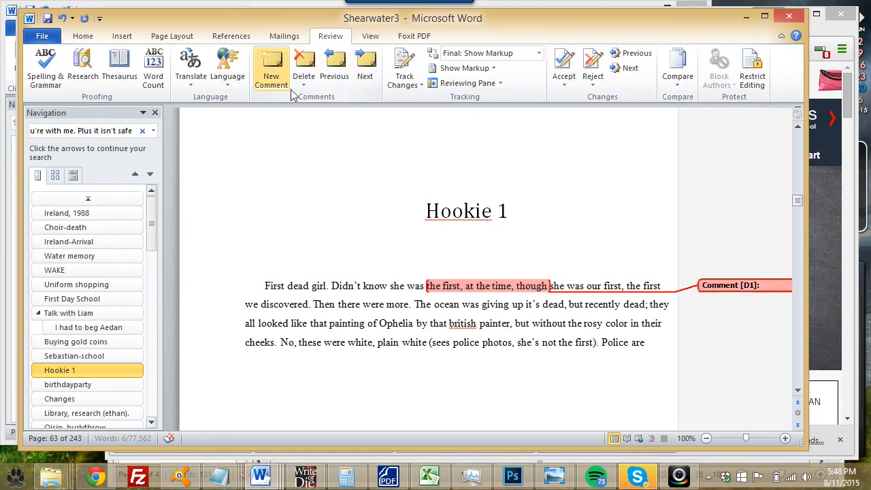
type("sadfasdfassadf")
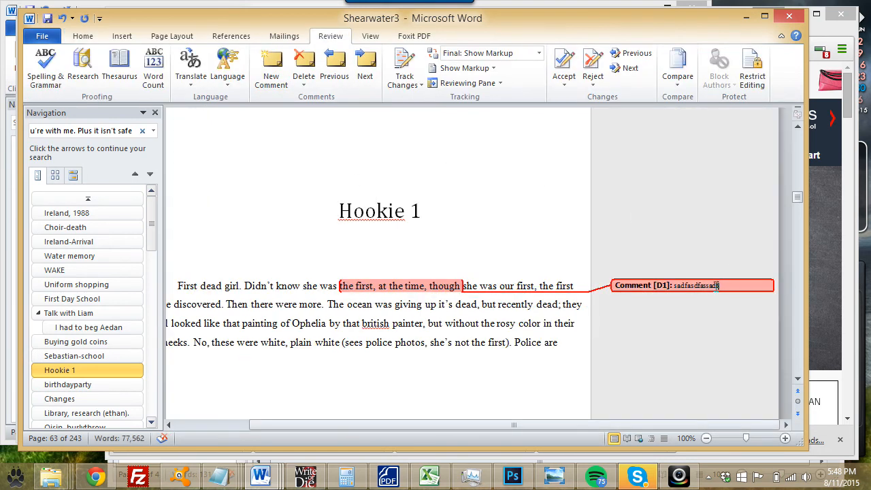
- Undo the text entered in the comment on the Hookie 1 chapter's first line
left_click(61, 18)
left_click(389, 299)
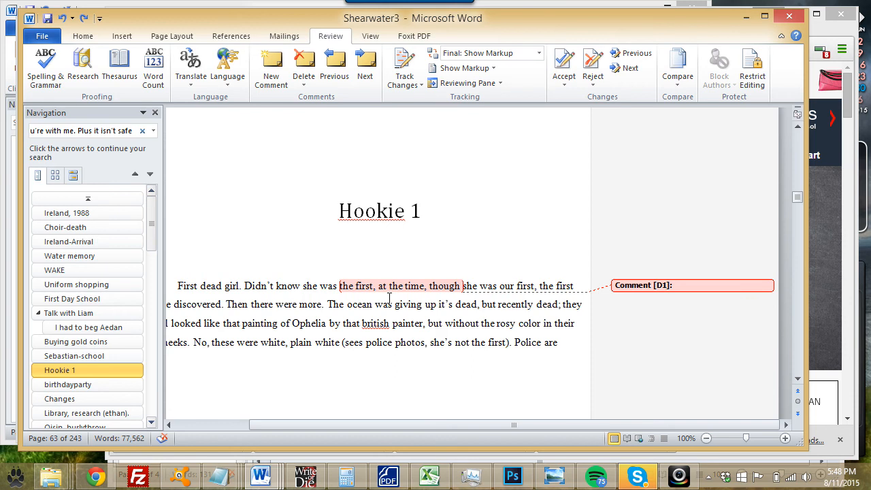
left_click(401, 304)
left_click(354, 210)
left_click(271, 287)
- Set the font of the Hookie 1 chapter title to Bebas Neue
mouse_move(147, 239)
left_mouse_down()
mouse_move(156, 408)
mouse_move(146, 259)
mouse_move(164, 239)
left_mouse_up()
left_click_drag(148, 240, 146, 215)
left_click_drag(303, 426, 241, 427)
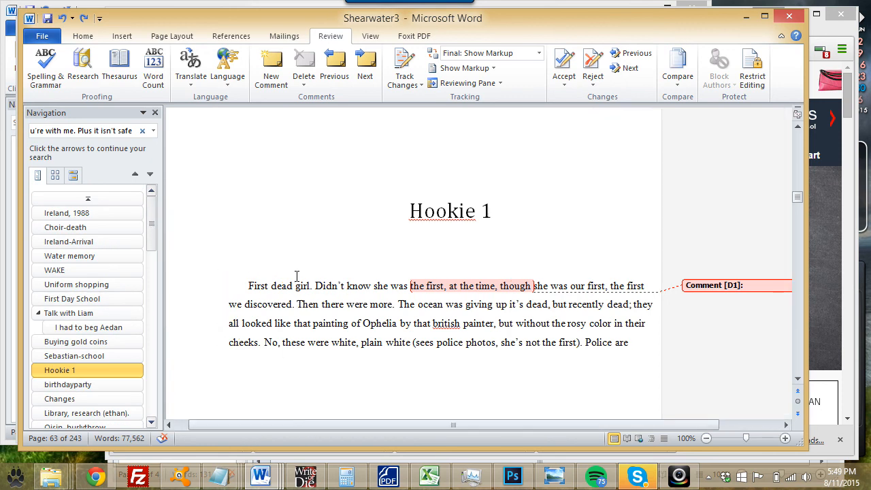
left_click_drag(398, 214, 498, 214)
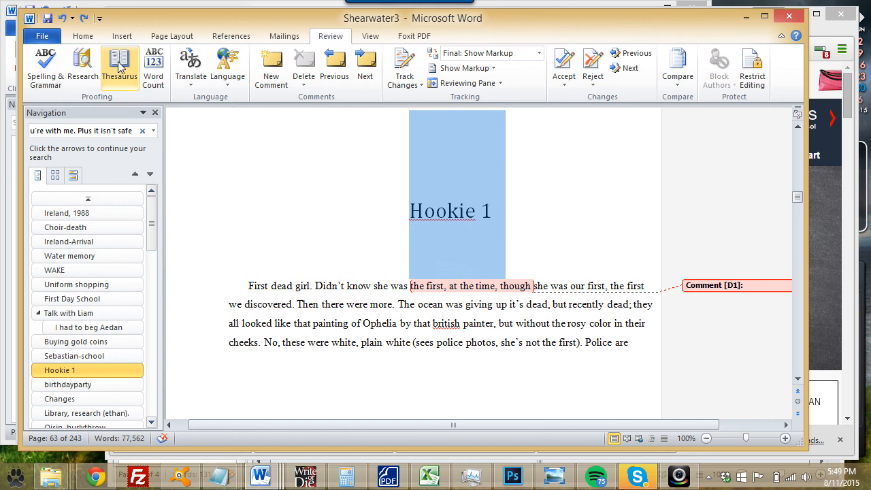
left_click(89, 38)
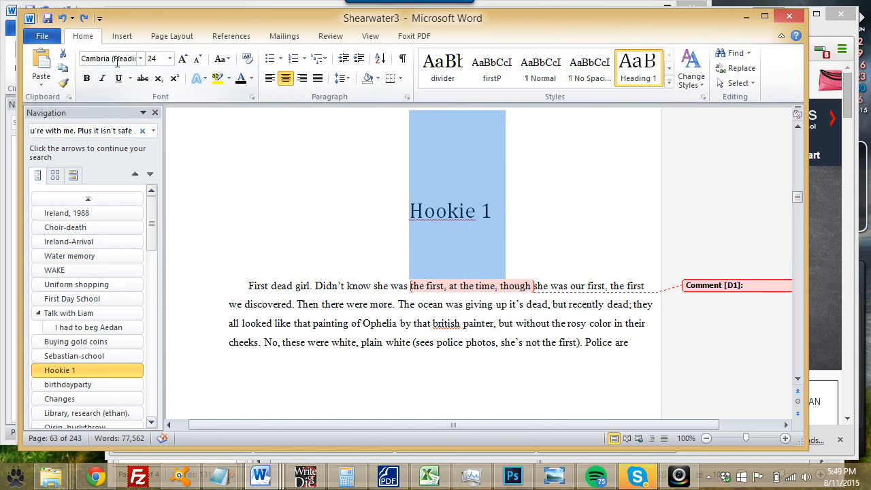
left_click(141, 61)
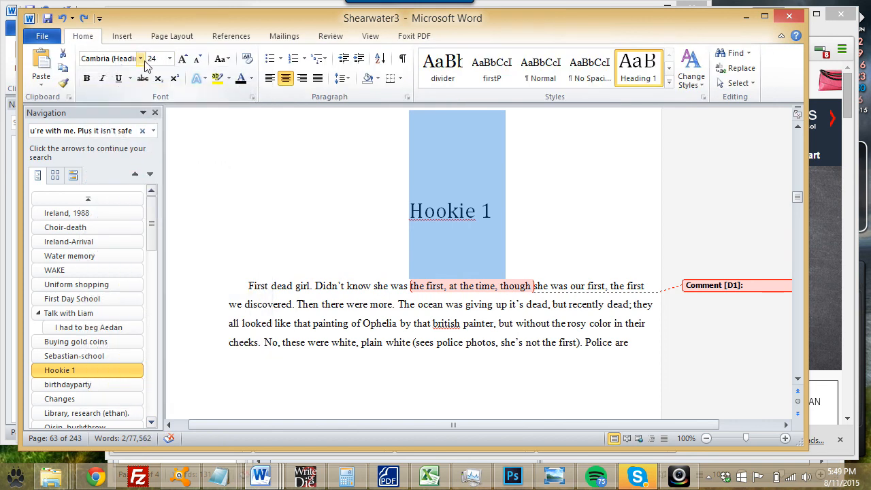
left_click(141, 60)
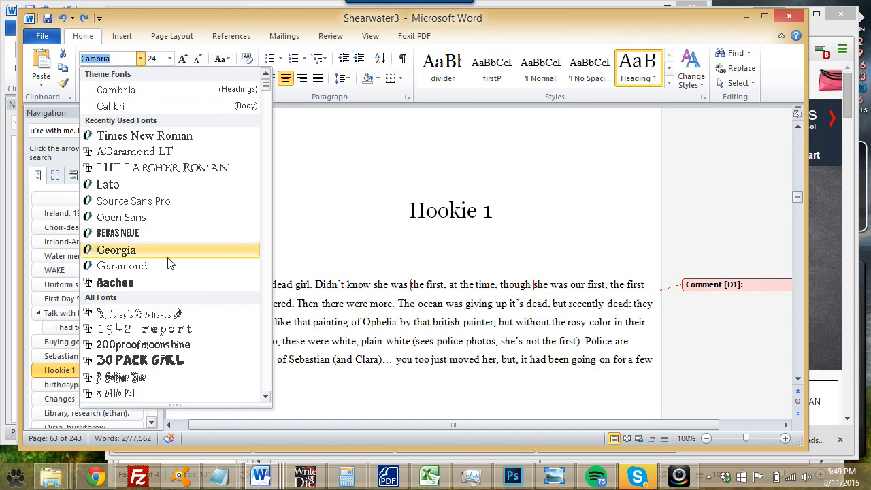
left_click(138, 234)
left_click(448, 212)
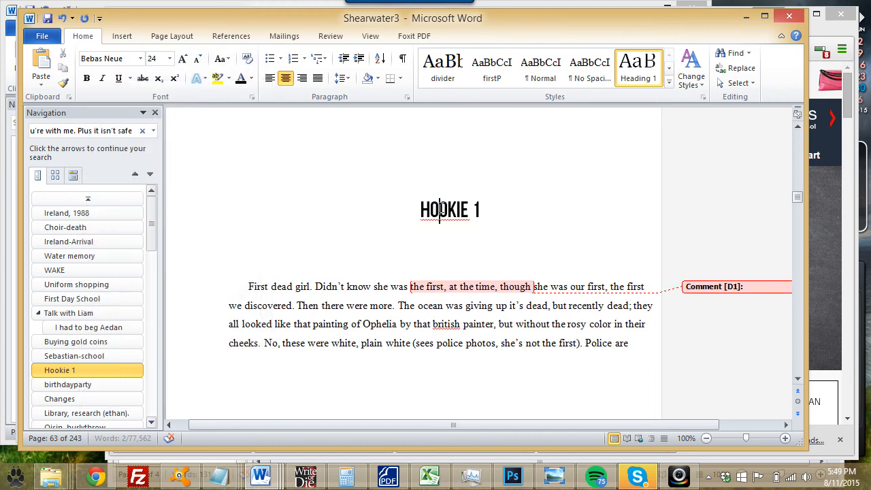
right_click(449, 212)
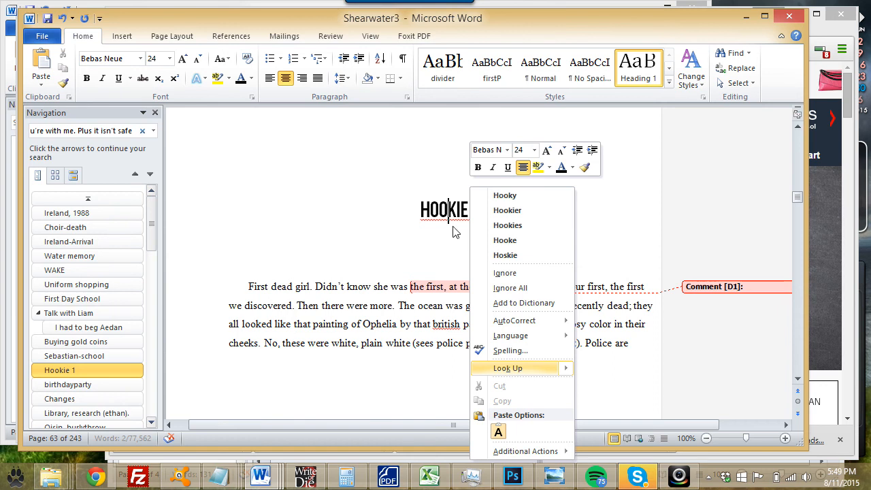
left_click(449, 211)
right_click(449, 211)
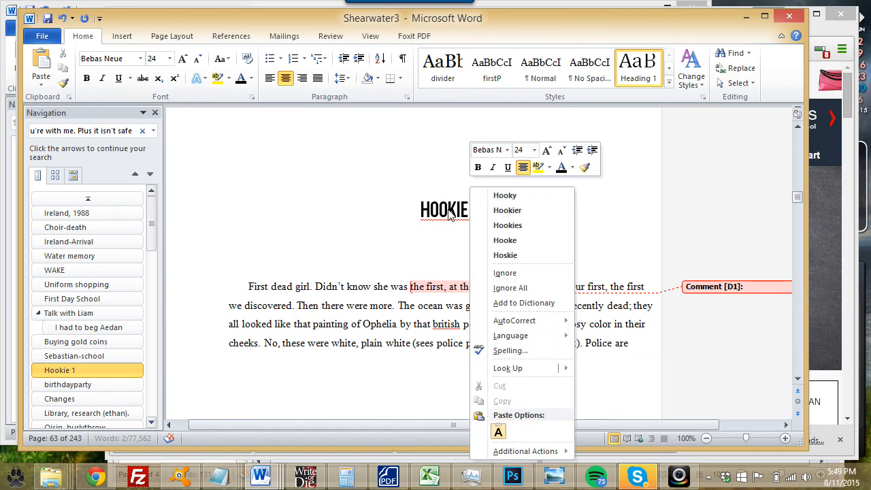
left_click(442, 210)
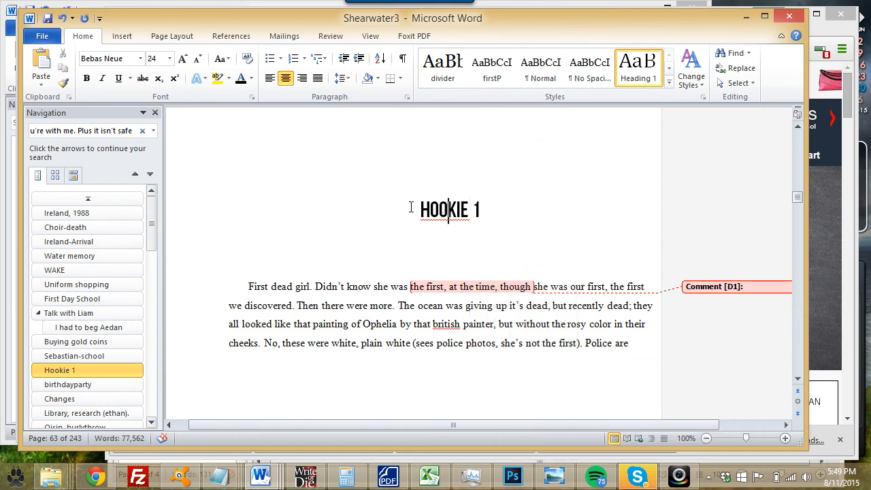
- Update the Heading 1 style to match the formatting of the Hookie 1 chapter title
left_click_drag(411, 207, 537, 206)
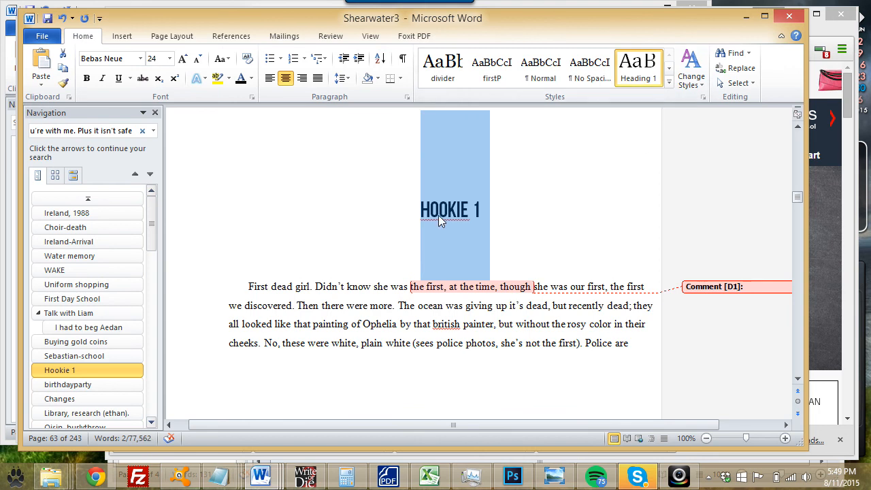
right_click(439, 215)
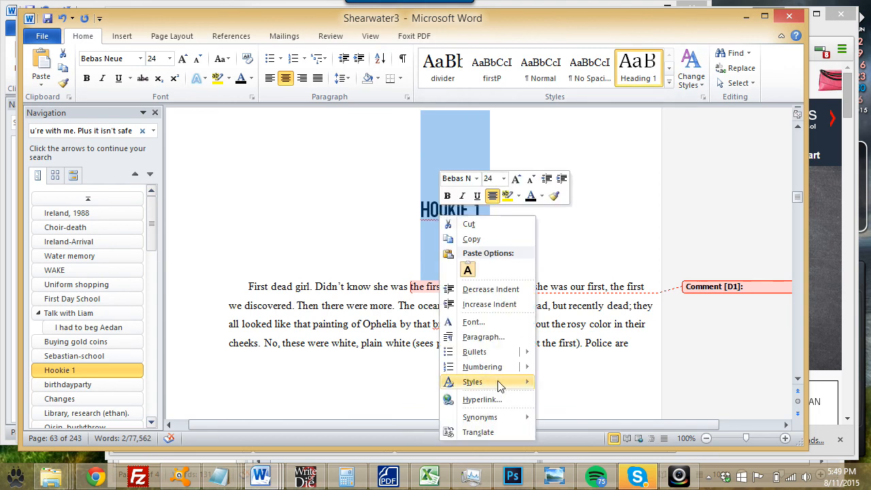
mouse_move(477, 382)
left_click(580, 392)
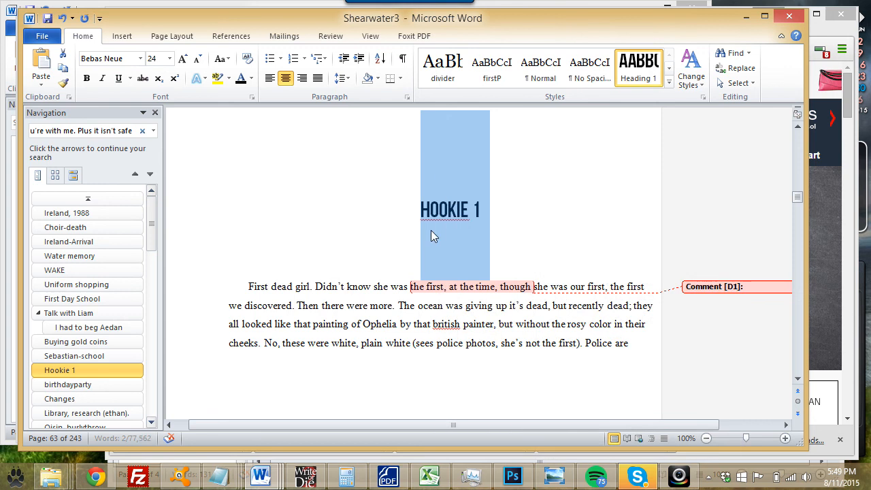
- Check the title formatting in other chapters, ending with the Choir-death title selected
left_click(105, 352)
left_click(74, 242)
left_click(72, 227)
left_click_drag(366, 207, 511, 204)
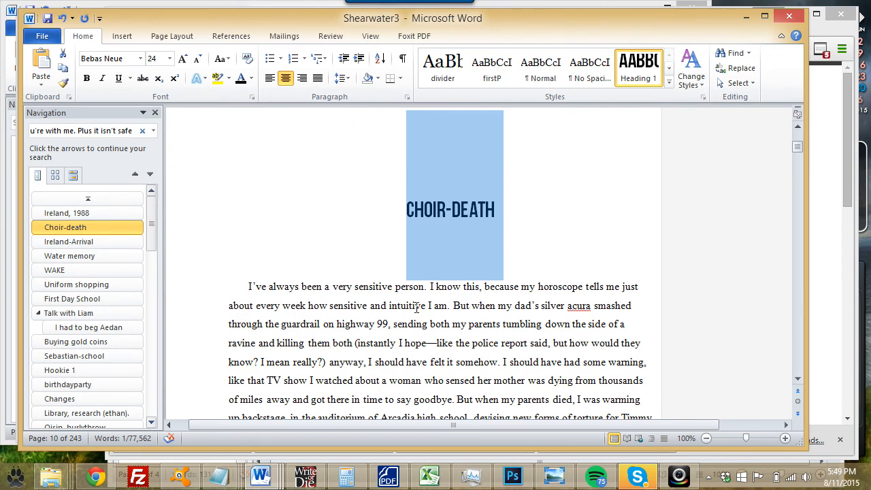
- Apply the firstP style to the two opening paragraphs of the Choir-death chapter and switch them back to Normal
scroll(367, 321, "down", 2)
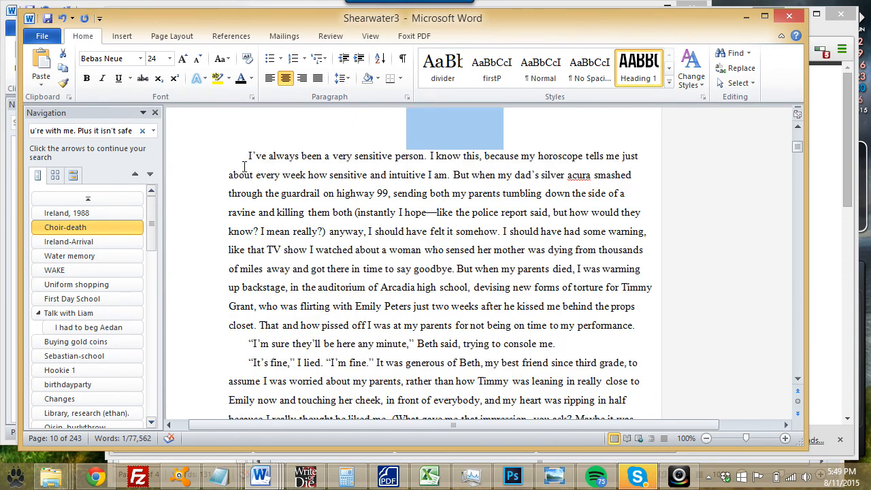
left_click_drag(243, 155, 560, 345)
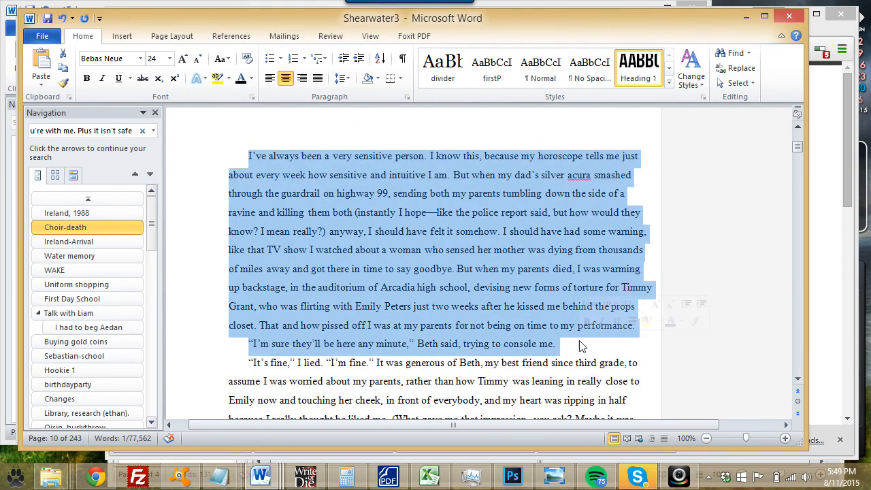
left_click(492, 68)
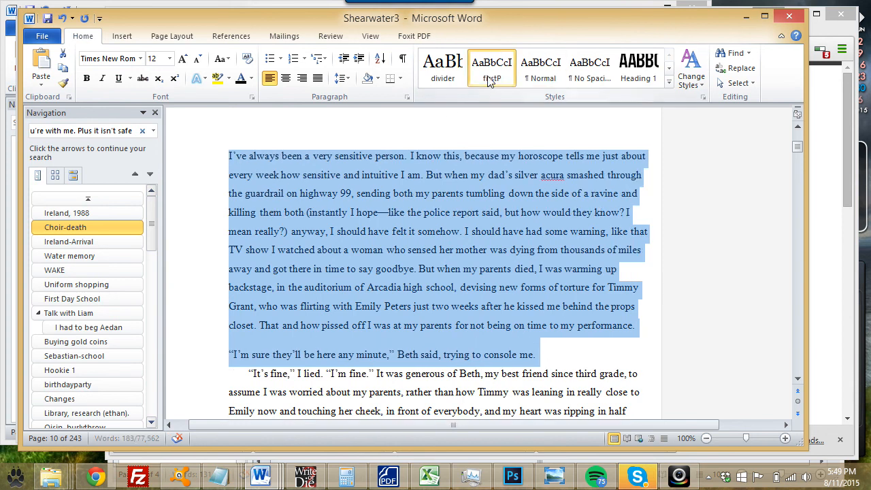
left_click(541, 68)
left_click(329, 194)
scroll(411, 211, "up", 2)
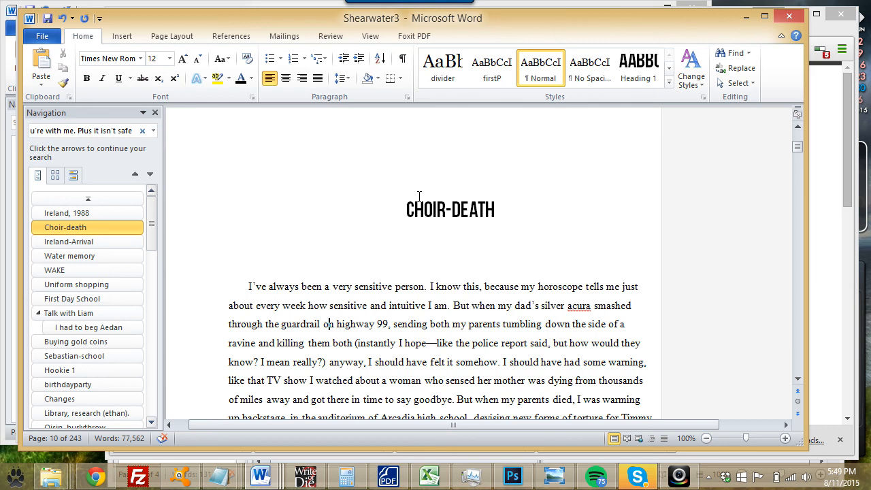
triple_click(390, 221)
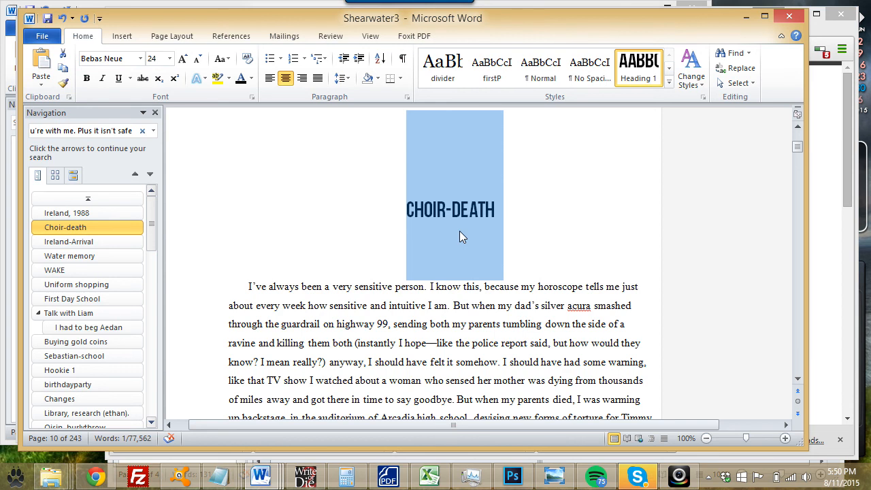
left_click(497, 231)
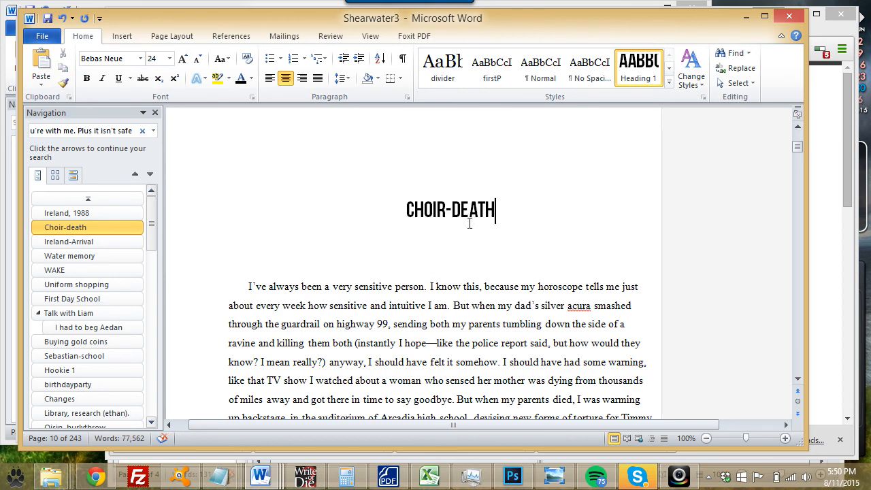
- Switch to the PublishXpress page in Chrome and examine the ebook conversion form, its accepted file types and its convert option
key("alt+Tab")
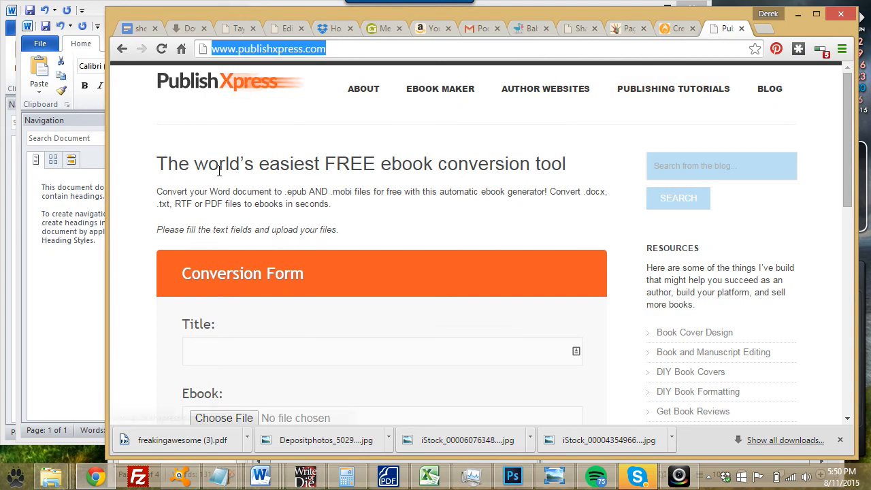
scroll(315, 256, "down", 2)
left_click(209, 210)
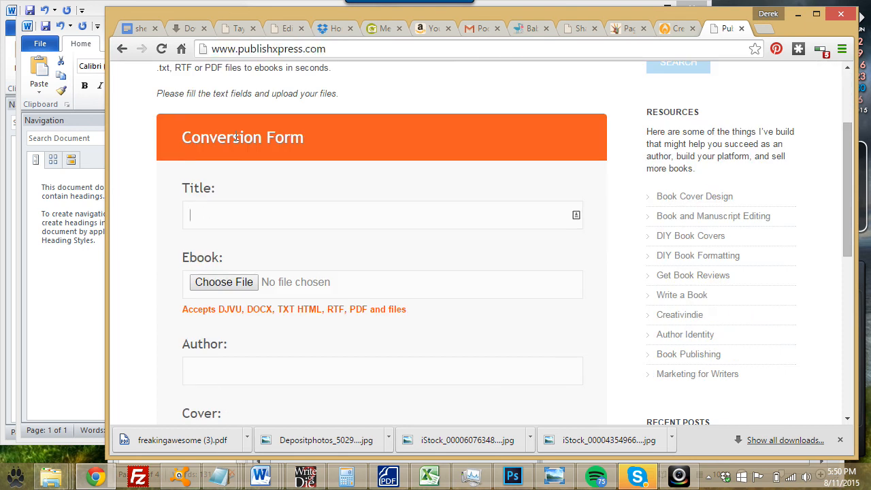
scroll(198, 149, "up", 2)
scroll(202, 170, "down", 3)
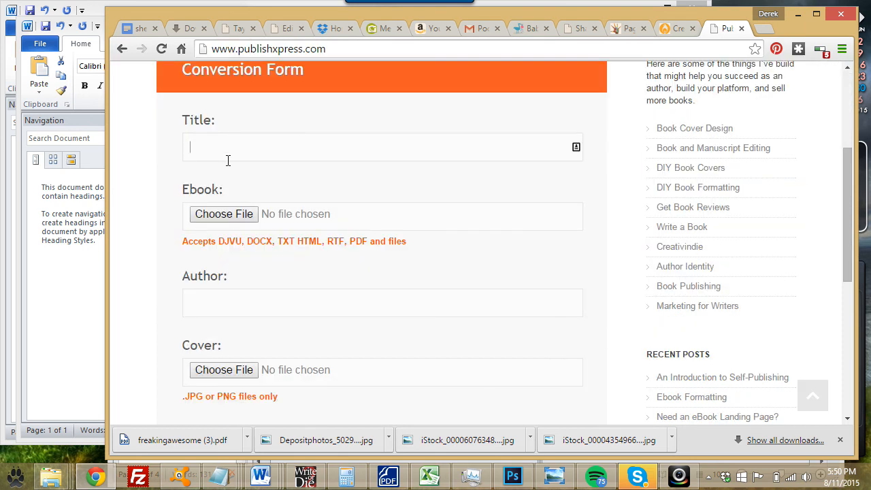
left_click_drag(250, 245, 274, 253)
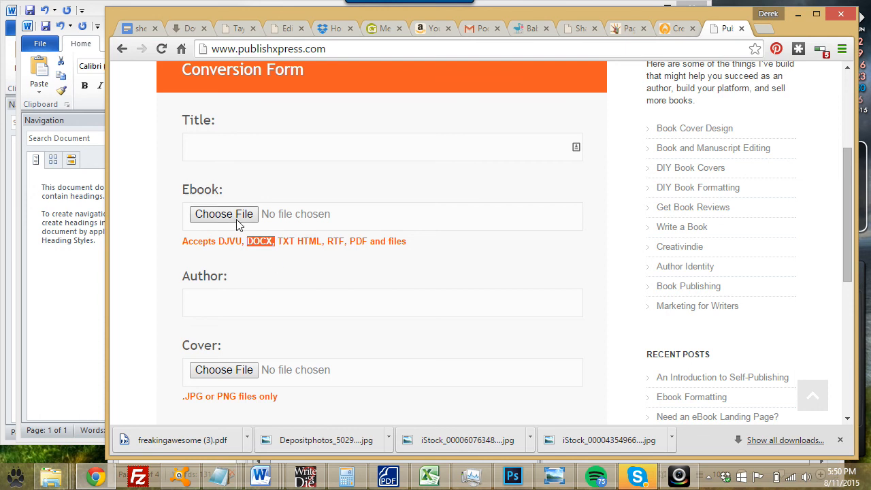
scroll(296, 270, "down", 2)
scroll(290, 241, "down", 3)
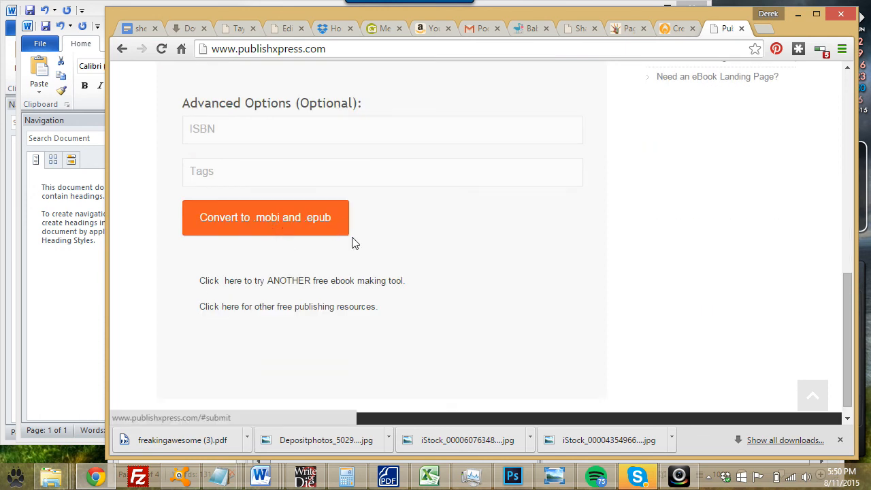
scroll(381, 243, "up", 5)
scroll(282, 212, "down", 4)
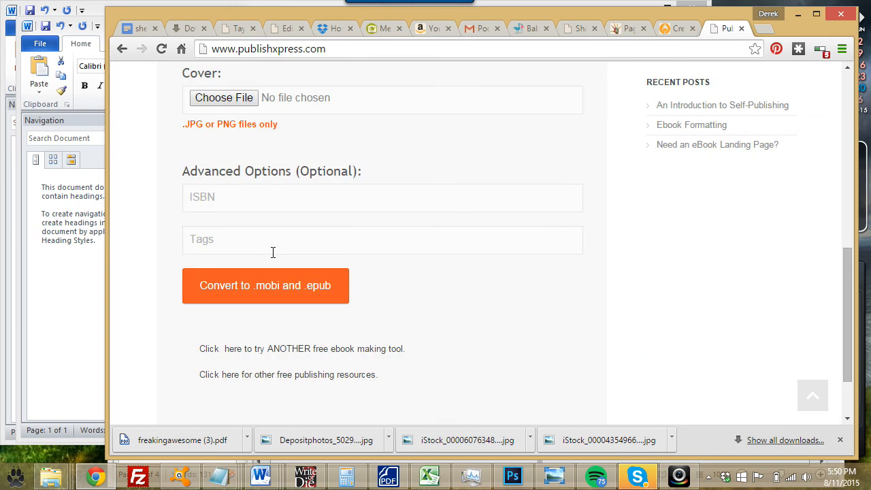
scroll(293, 278, "up", 5)
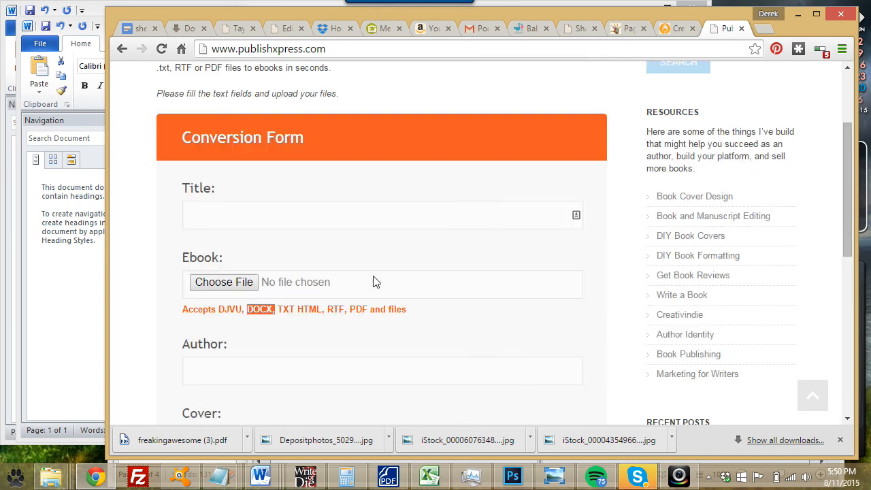
scroll(300, 259, "down", 4)
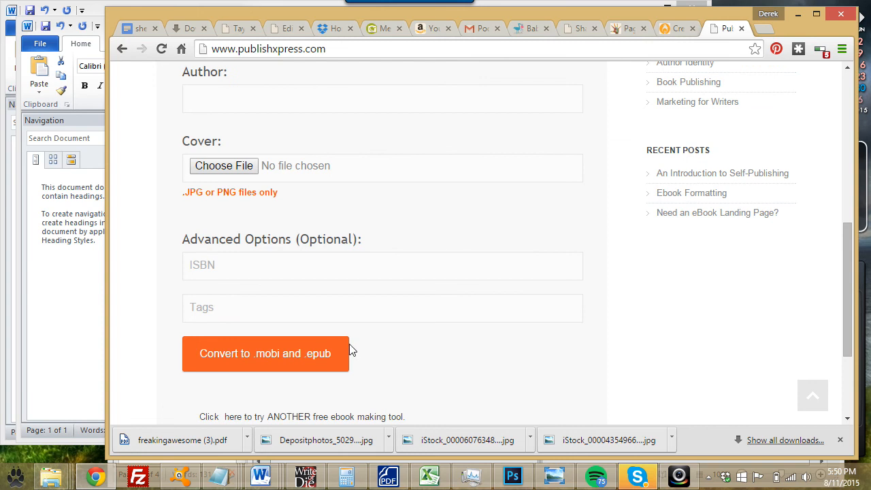
- Arrange the Shearwater3 Word window beside the PublishXpress browser window and return to the browser
left_click_drag(145, 15, 263, 33)
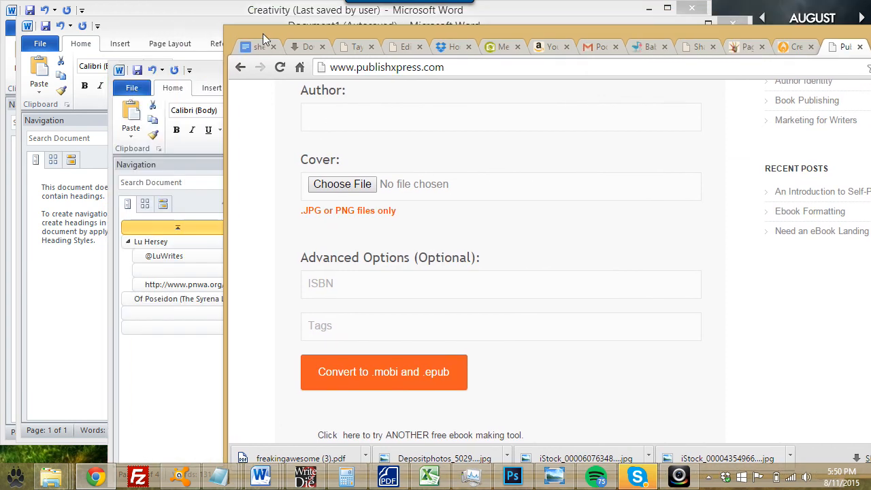
left_click(178, 31)
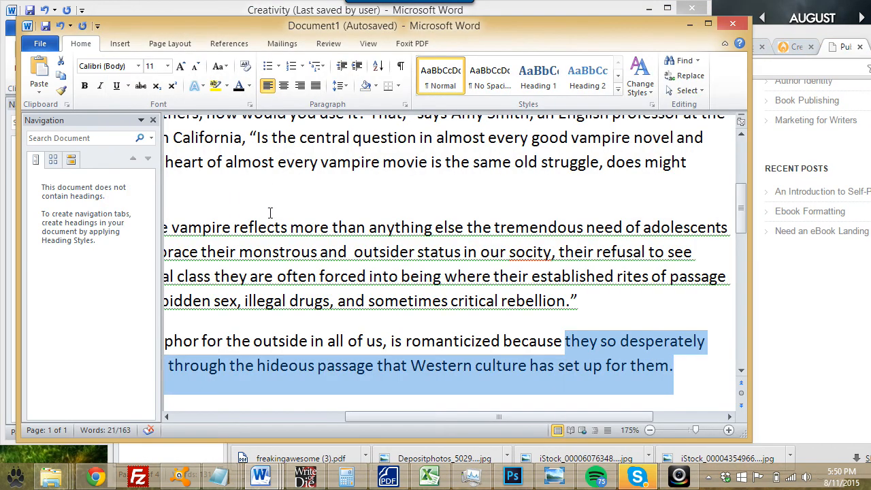
left_click(260, 475)
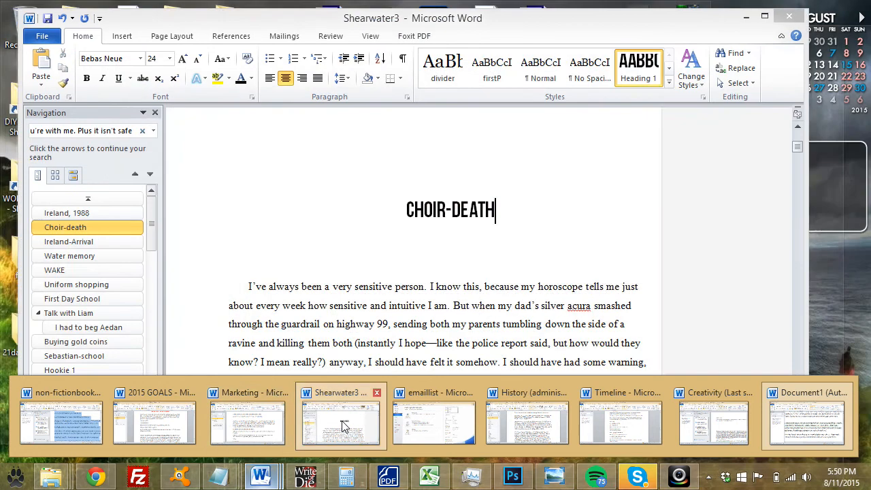
left_click(346, 425)
left_click_drag(609, 37, 483, 43)
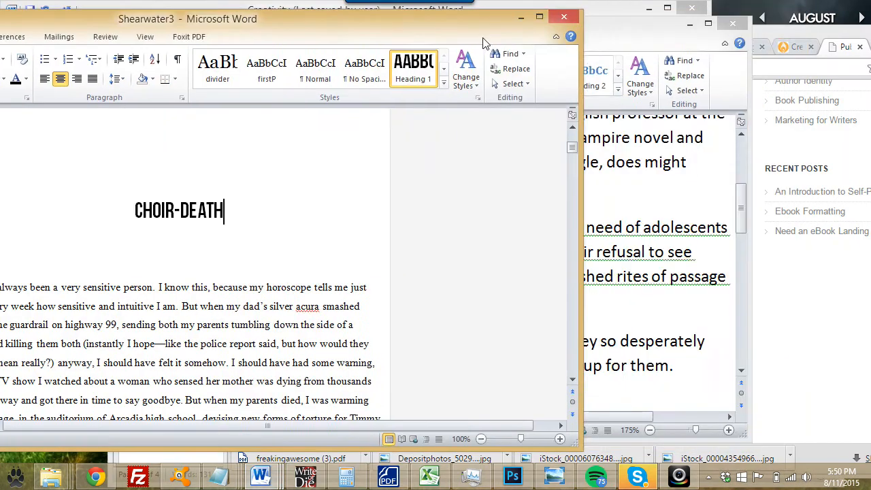
left_click(780, 30)
- Move the browser window fully into view and review the conversion form's title, ebook, author and cover fields
scroll(385, 191, "up", 5)
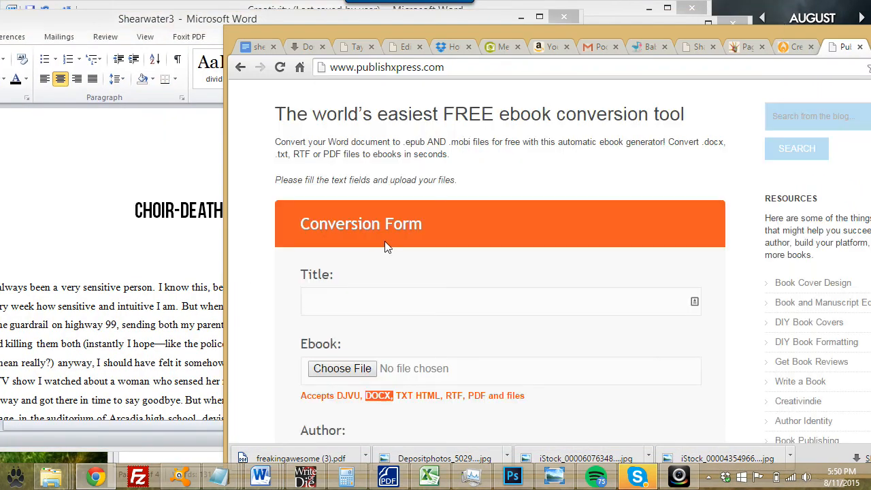
scroll(392, 247, "down", 5)
left_click_drag(508, 31, 401, 26)
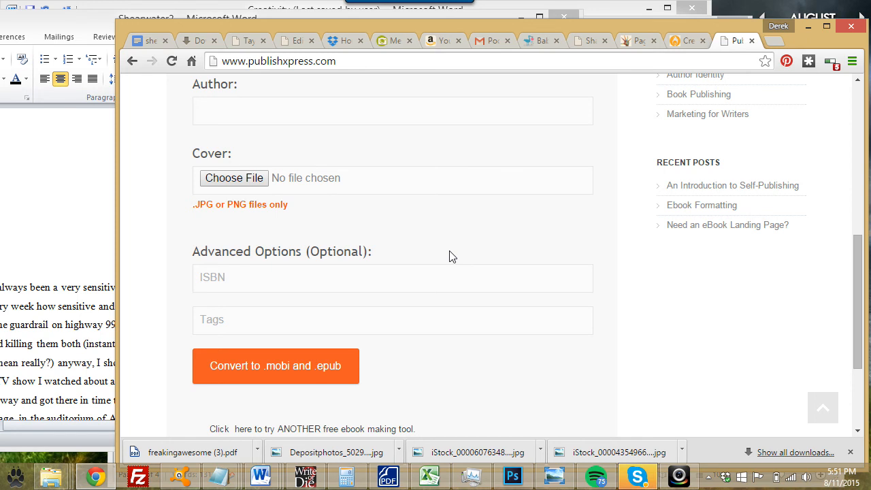
scroll(338, 213, "up", 4)
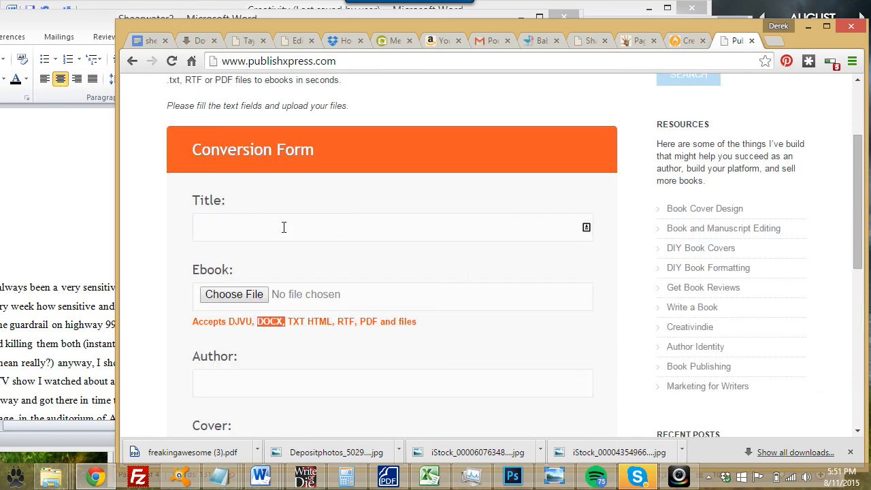
scroll(284, 227, "up", 2)
scroll(282, 229, "down", 4)
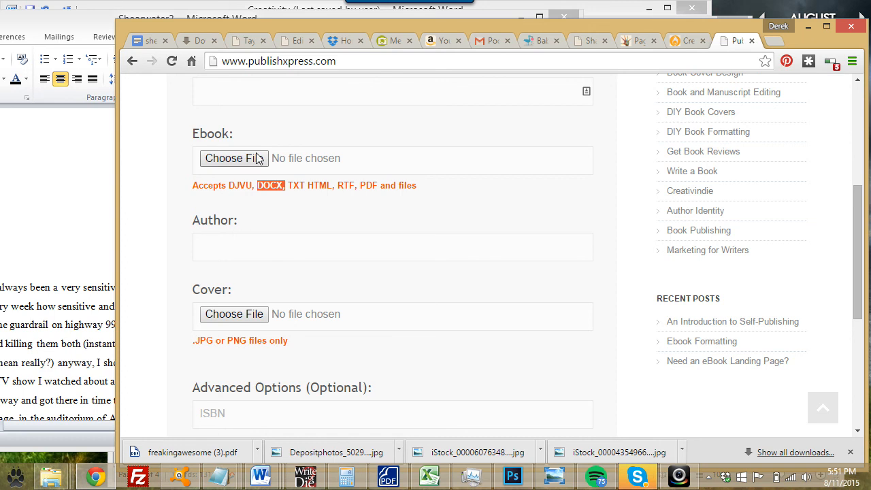
left_click(773, 41)
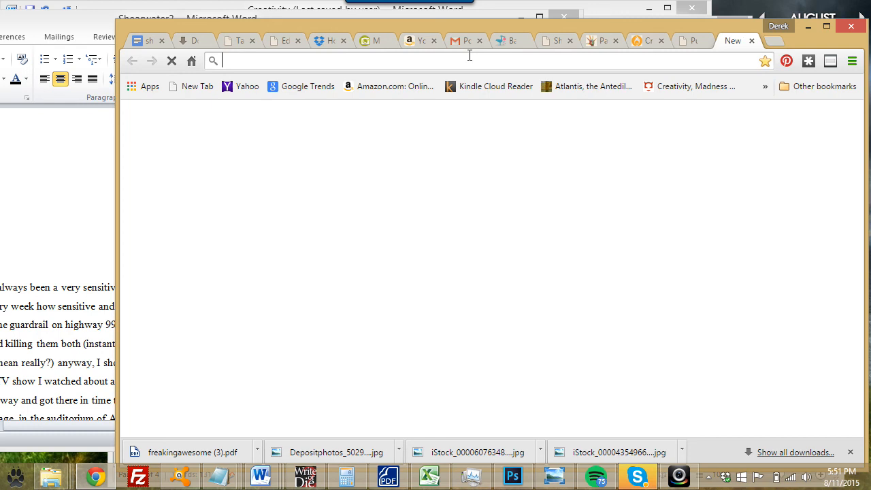
type("www.diybookformats.com")
key("Return")
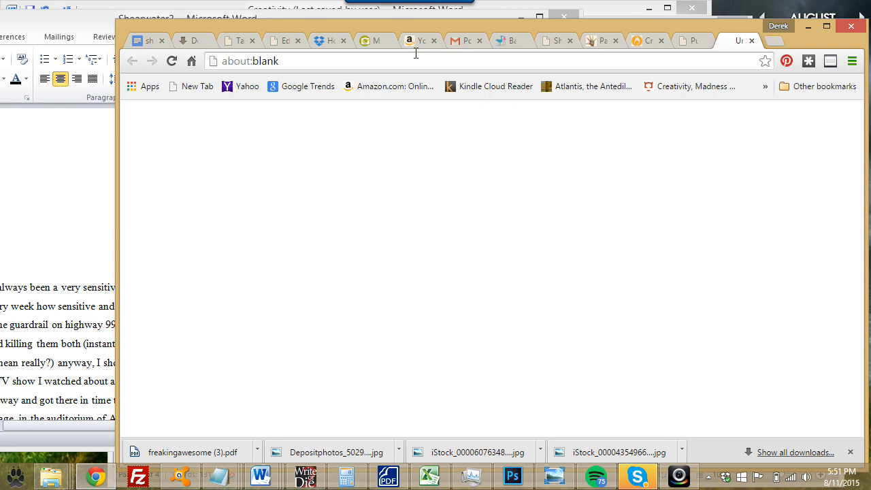
left_click(453, 60)
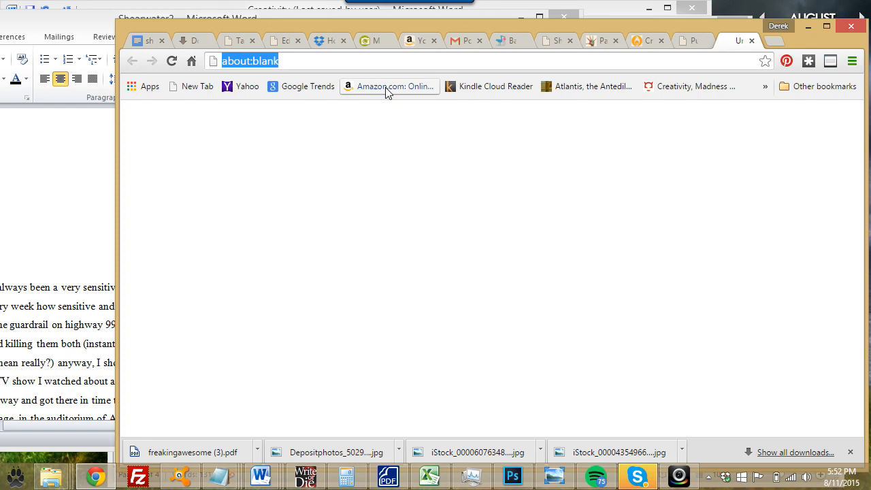
left_click(659, 53)
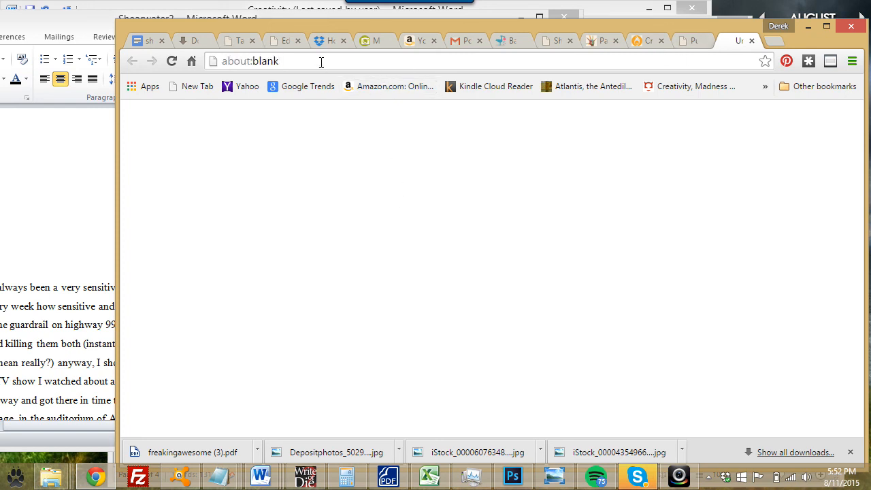
left_click(690, 41)
left_click(740, 44)
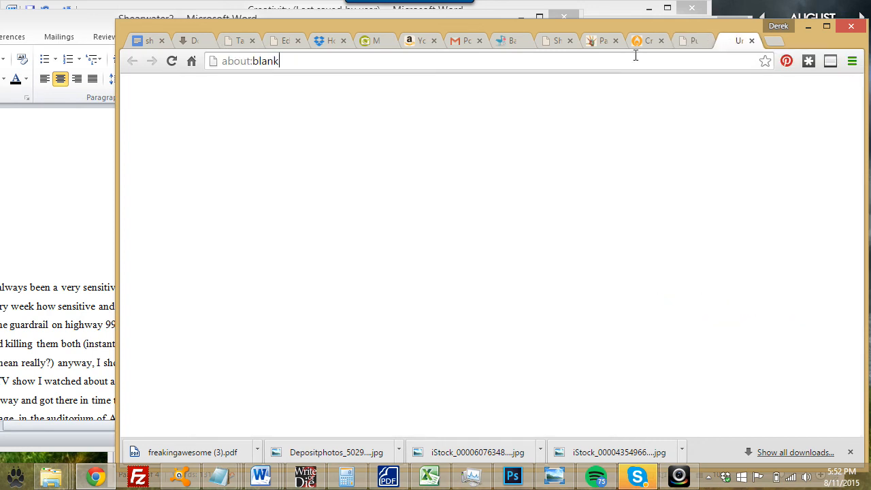
left_click(356, 61)
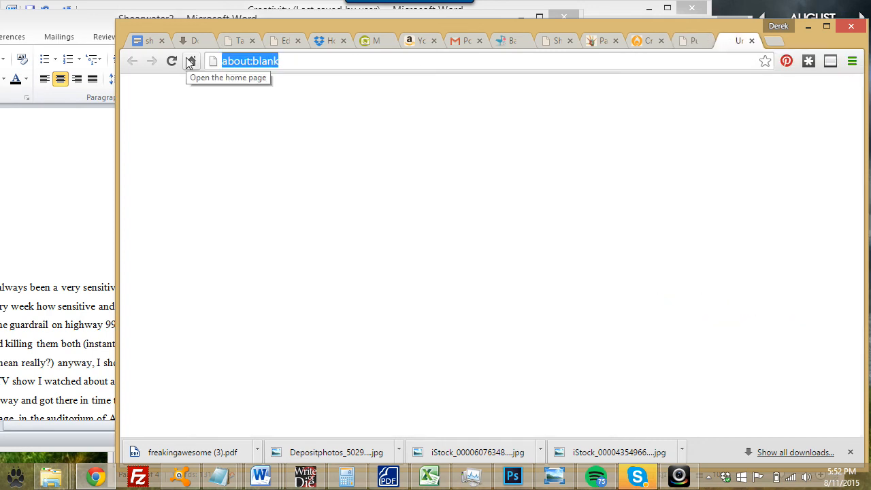
- Try to load the home page in the blank tab and close the babynames.net tab
left_click(190, 62)
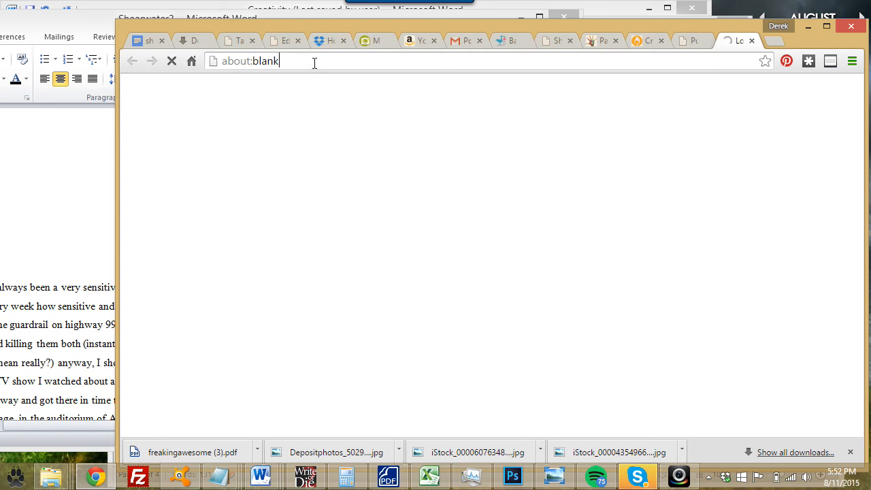
left_click_drag(315, 62, 197, 60)
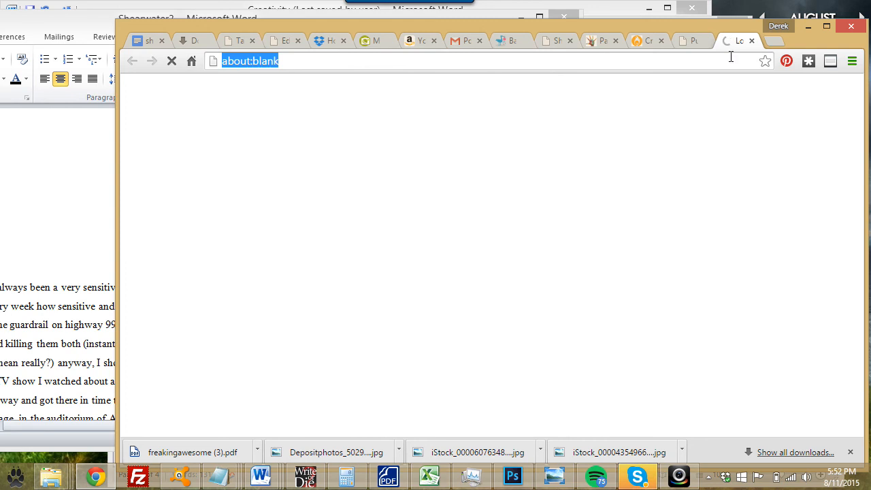
left_click(508, 42)
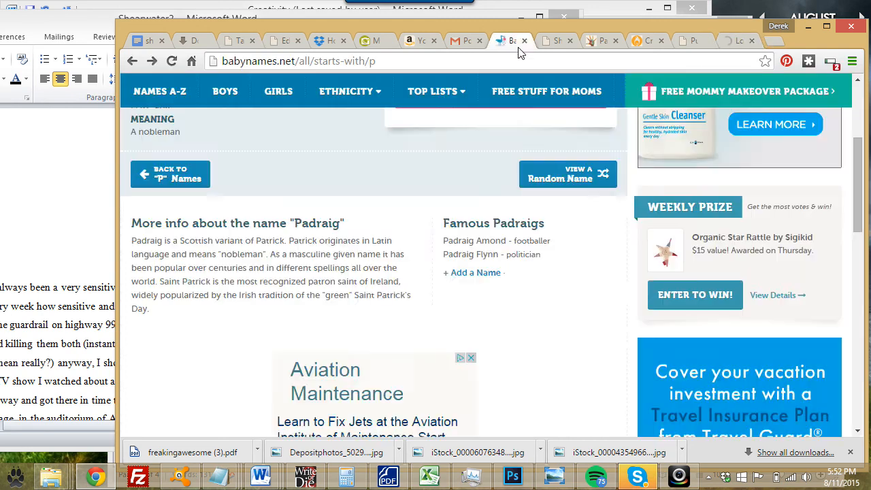
left_click(524, 41)
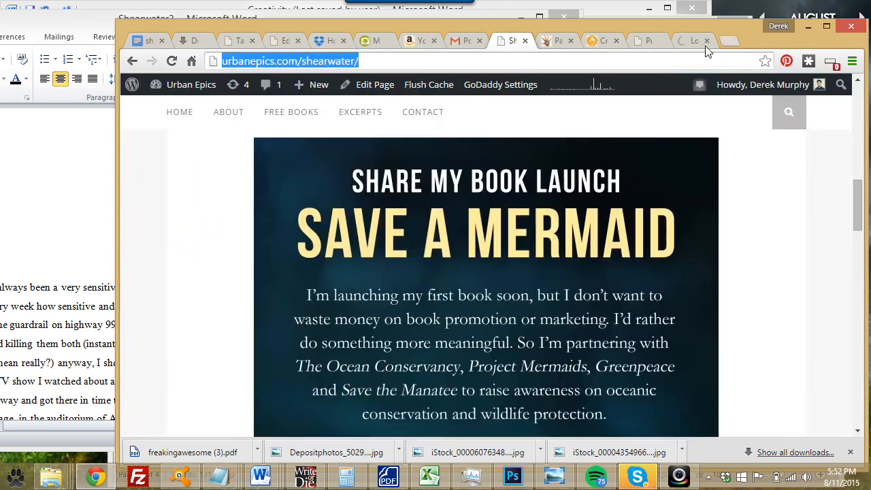
- Open another new browser tab and try to load diybookformats.com in it
left_click(683, 40)
left_click(726, 40)
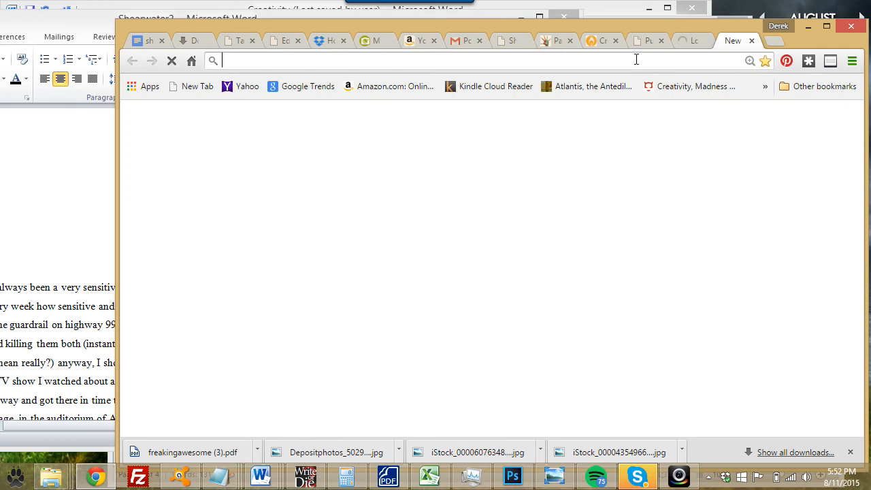
type("diybookforma")
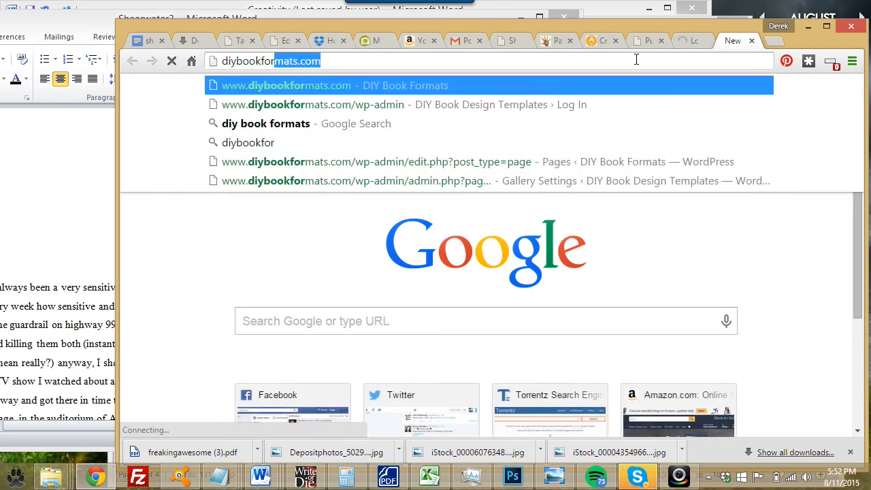
type("ts.com")
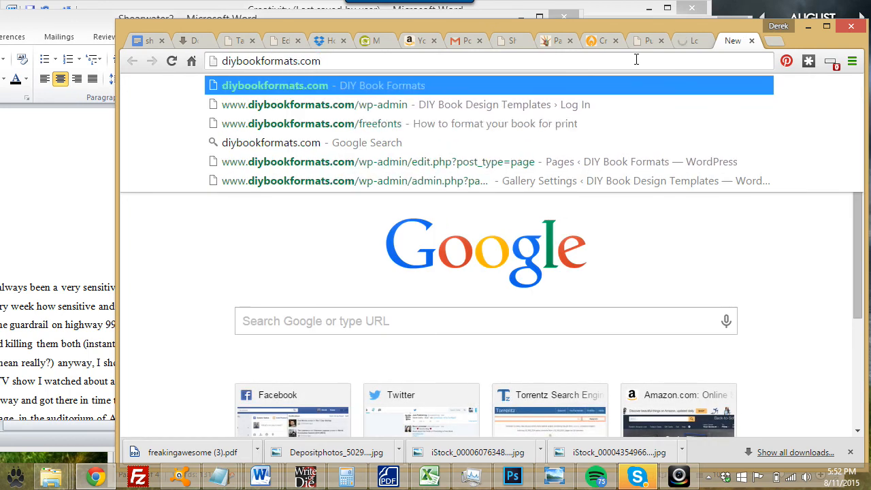
key("Return")
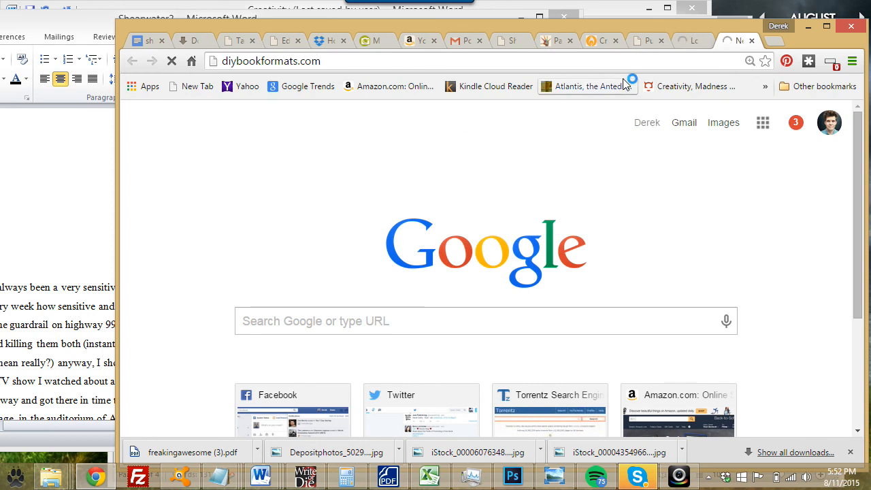
- Switch to the open Creativindie website tab and look over its page header and site navigation
left_click(602, 42)
scroll(481, 146, "up", 10)
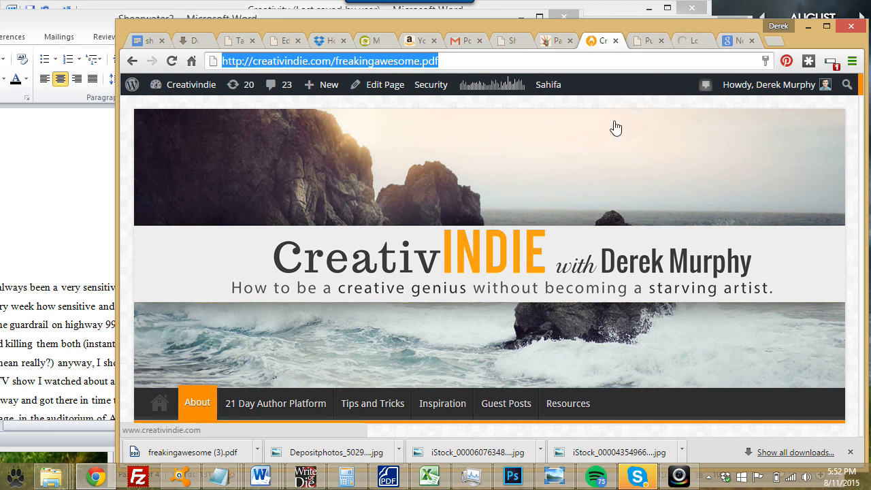
scroll(470, 167, "down", 3)
scroll(495, 163, "up", 3)
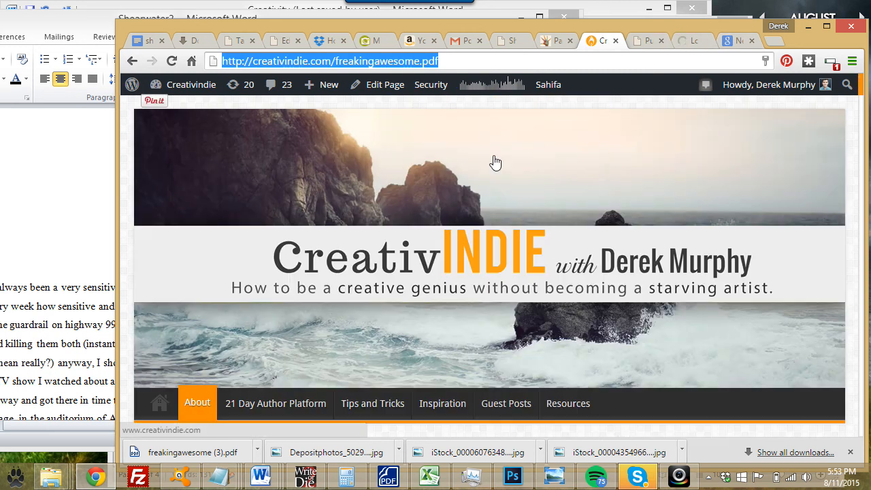
- Retry loading diybookformats.com in the newest tab and check the loading progress of both pending tabs
left_click(689, 41)
left_click(730, 41)
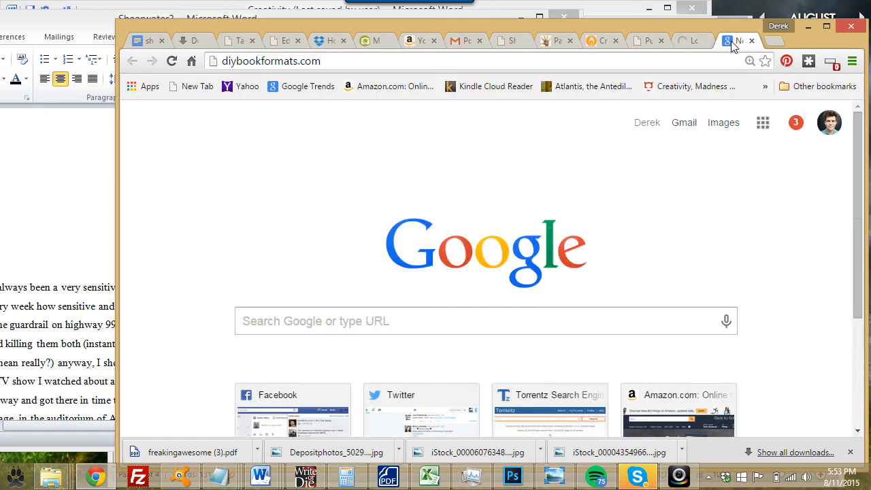
scroll(406, 215, "down", 1)
scroll(406, 215, "up", 2)
left_click(339, 62)
key("Return")
left_click(689, 40)
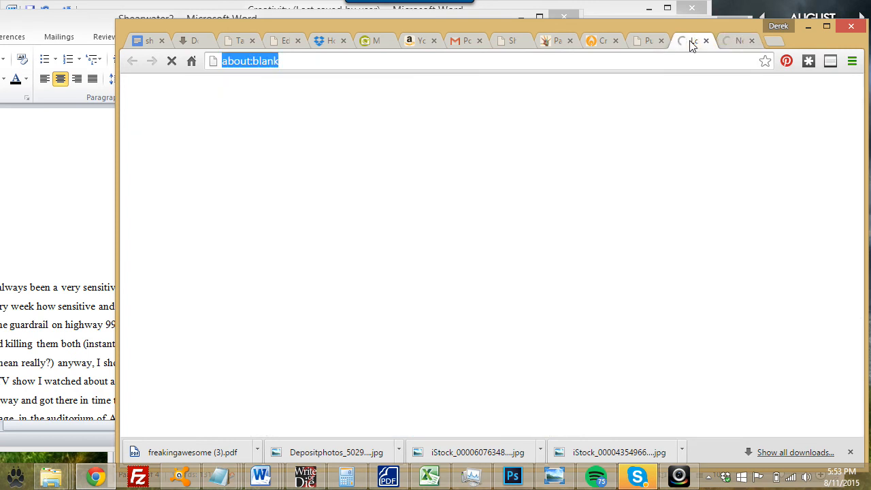
left_click(735, 42)
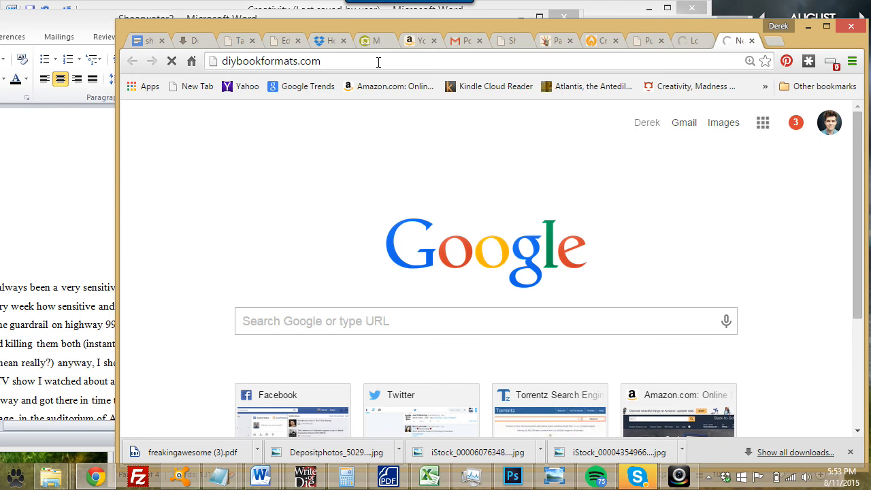